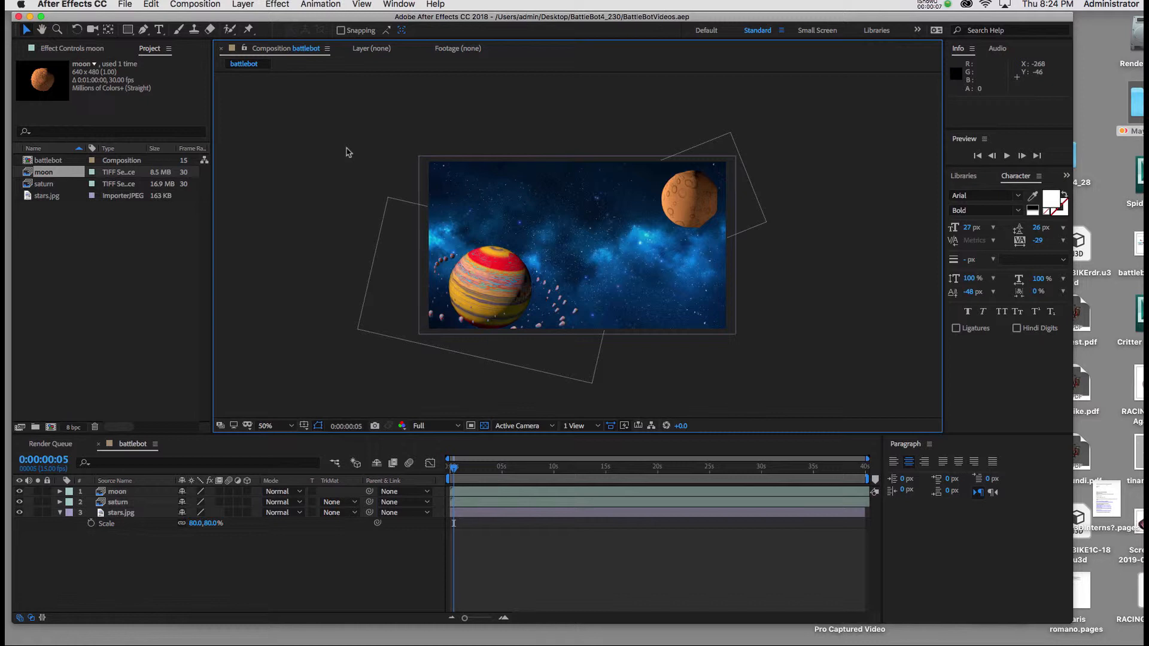
Step: Import the hammerspider TIFF sequence from the mybot folder in forced alphabetical order with straight, unmatted alpha
key("super+i")
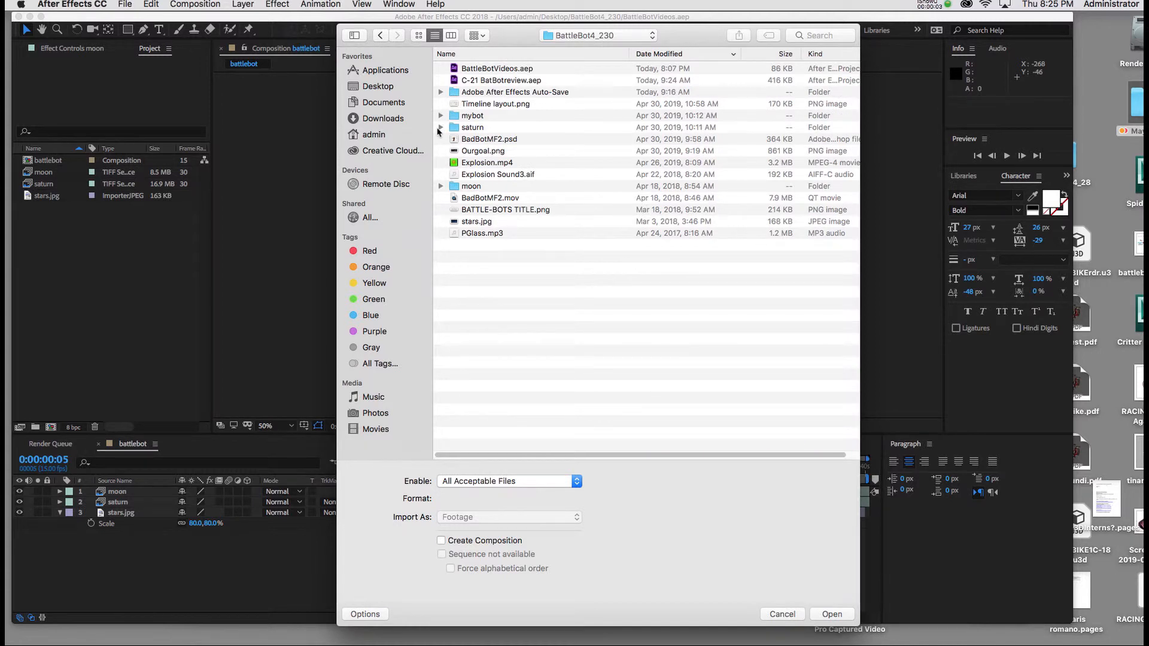
left_click(441, 116)
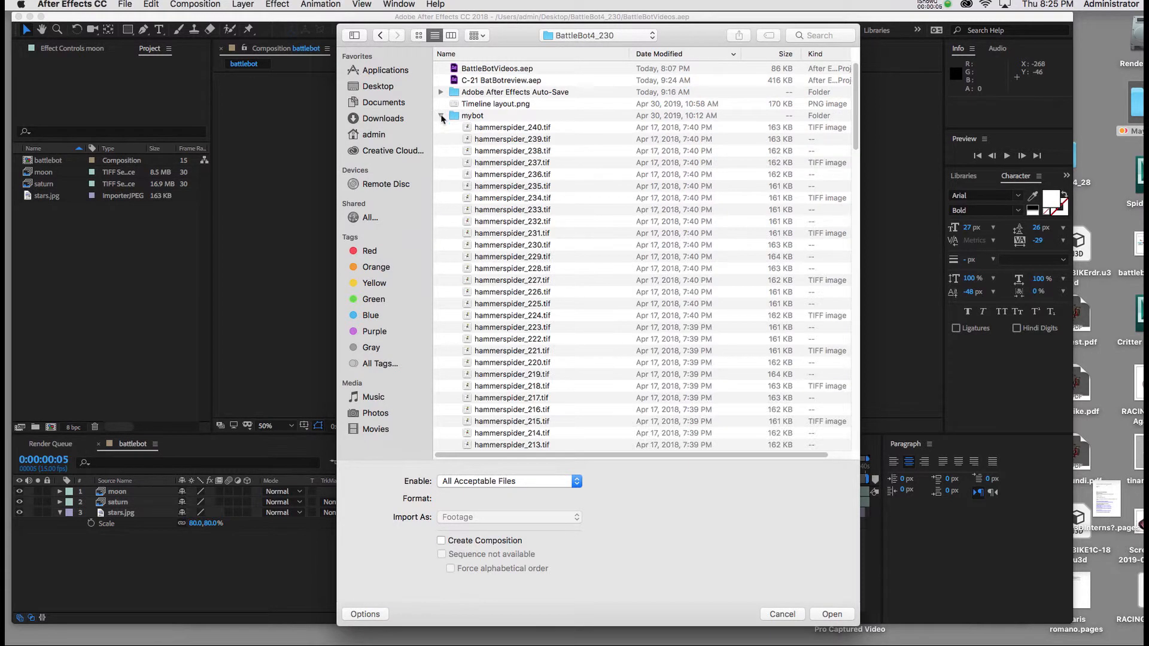
left_click(507, 128)
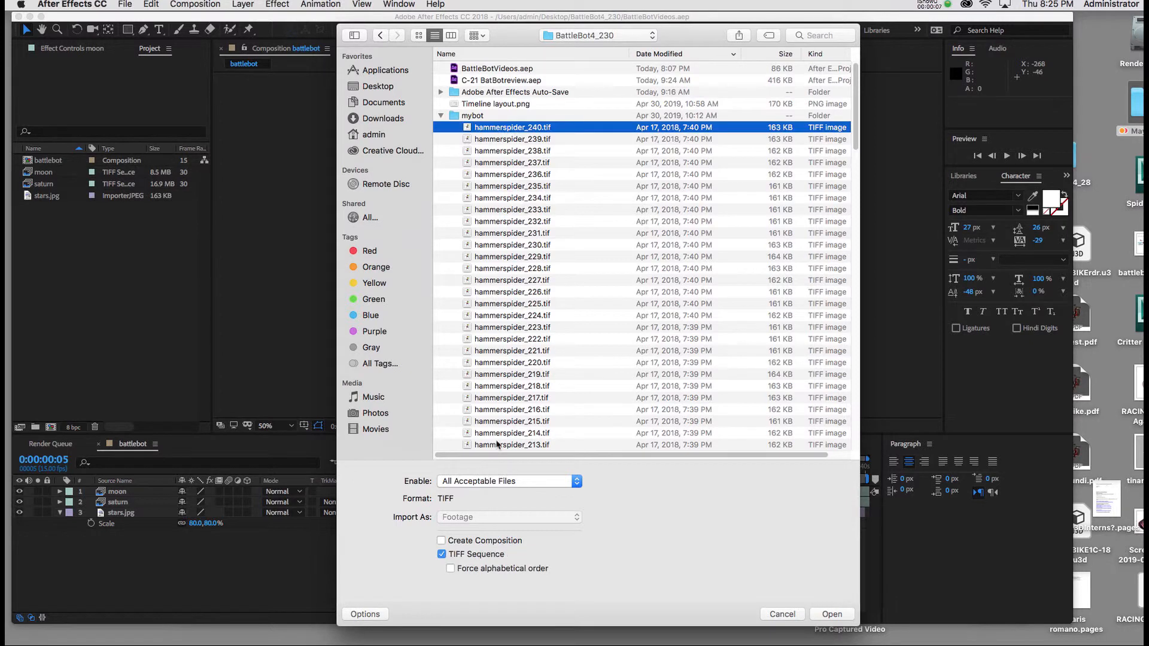
left_click(451, 569)
left_click(833, 614)
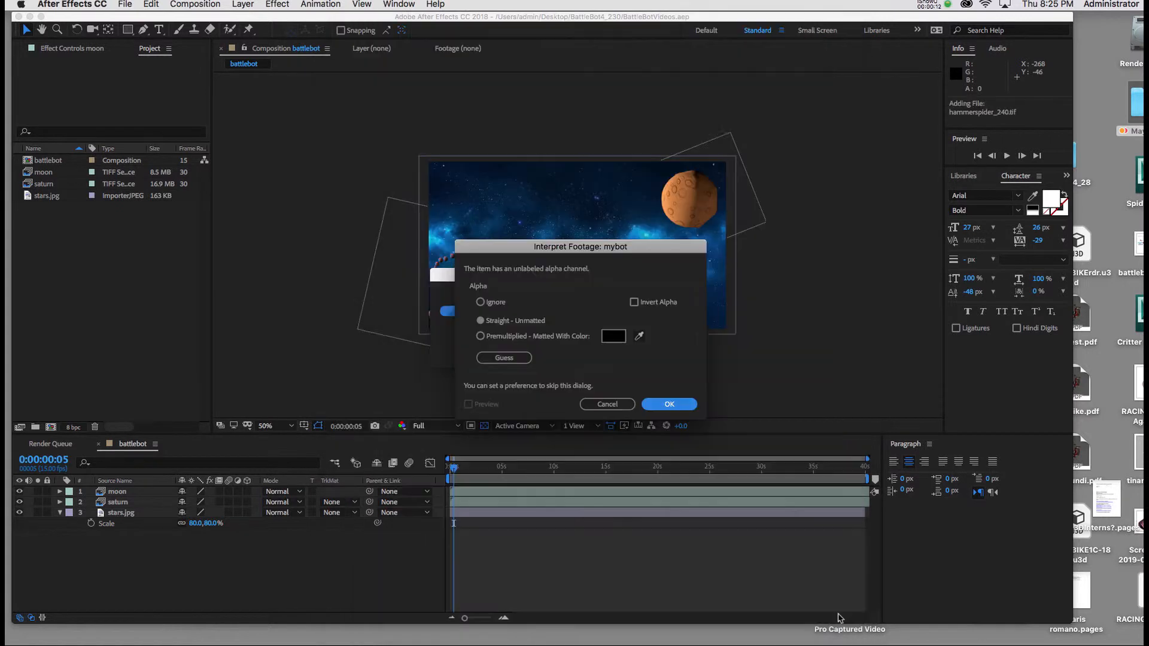
left_click(669, 405)
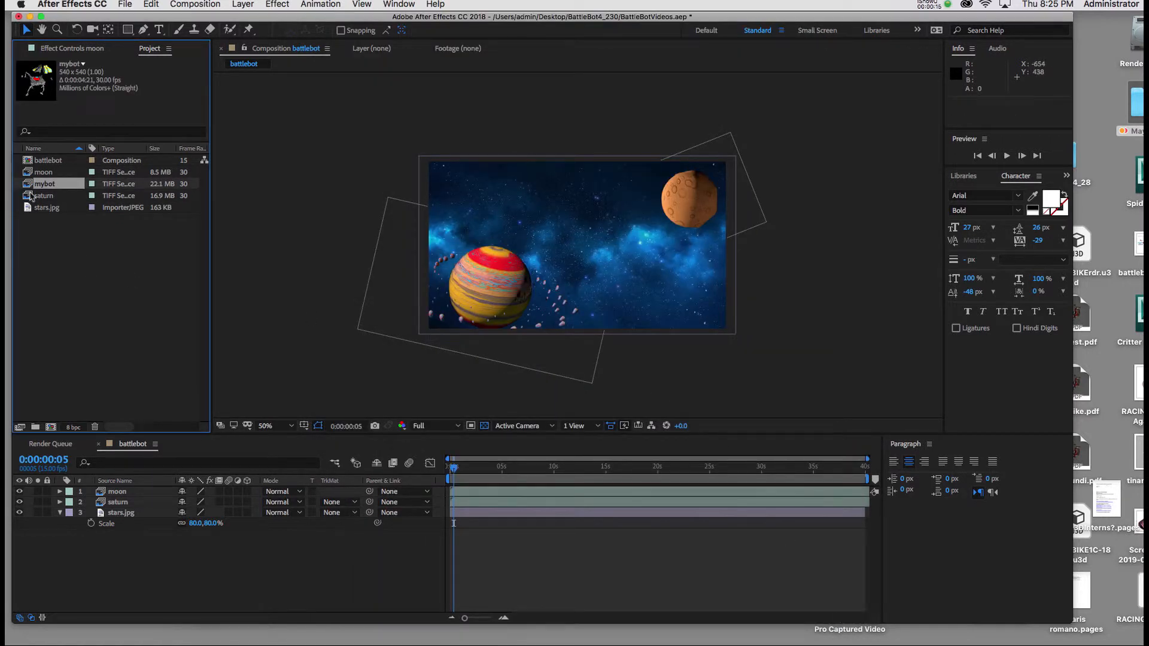
Step: Add the mybot footage to the battlebot composition and place it near the frame's centre at about 440, 260
left_click_drag(26, 187, 398, 274)
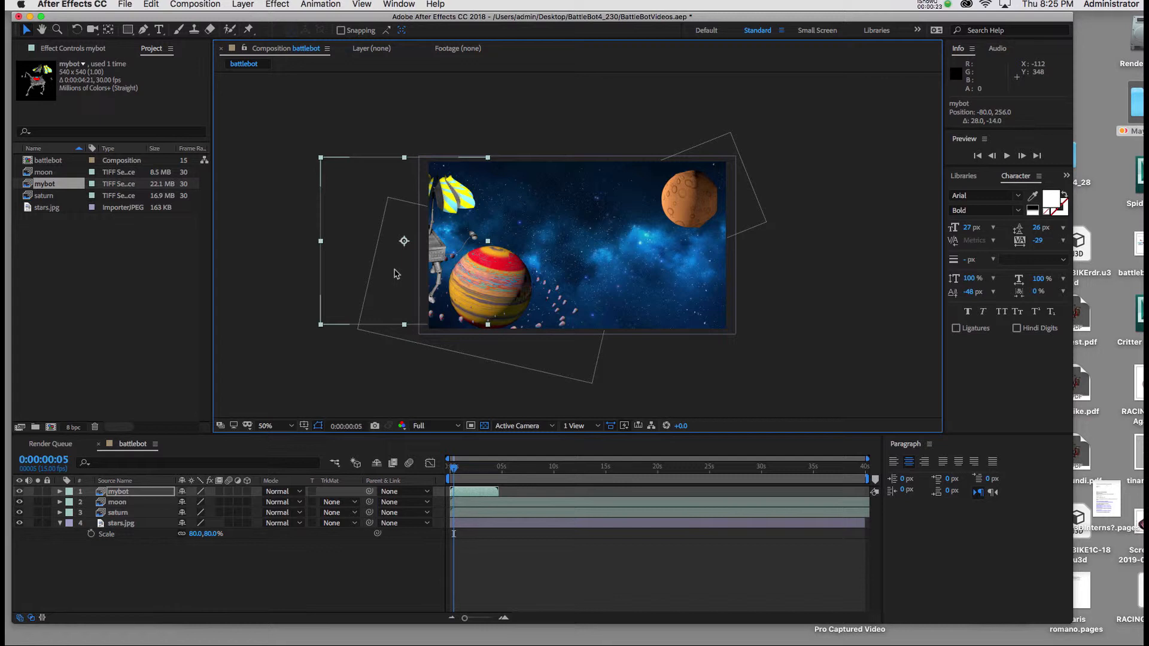
left_click_drag(395, 274, 557, 275)
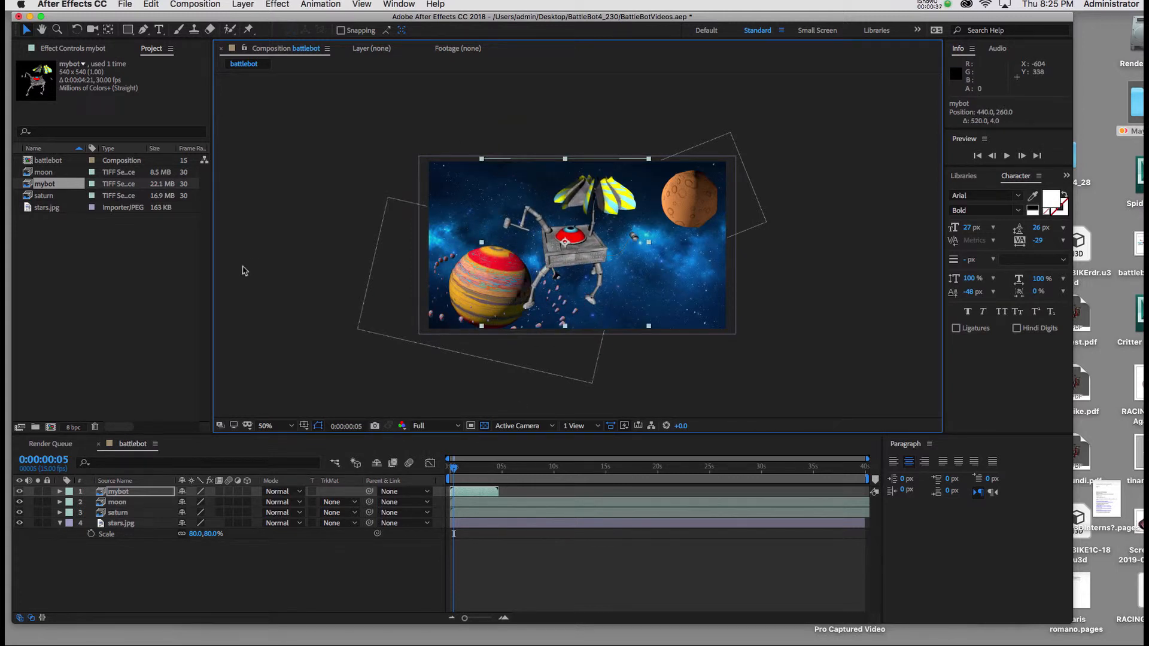
Step: Set the mybot footage to loop 20 times and extend its layer past the end of the 40-second timeline
right_click(26, 188)
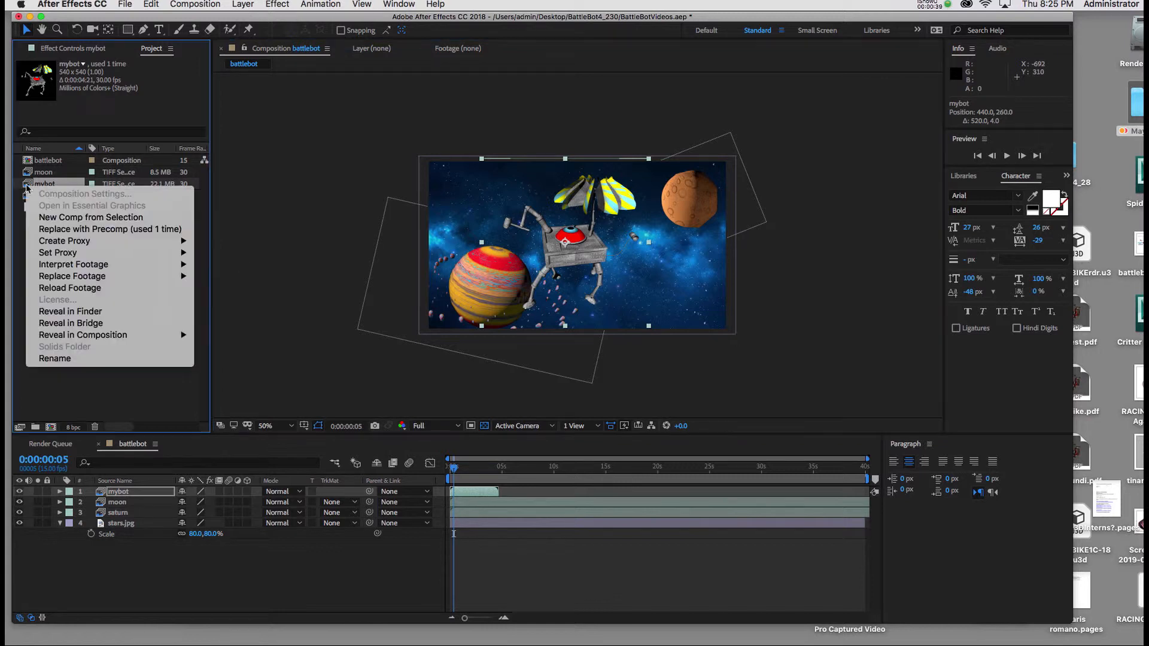
mouse_move(78, 267)
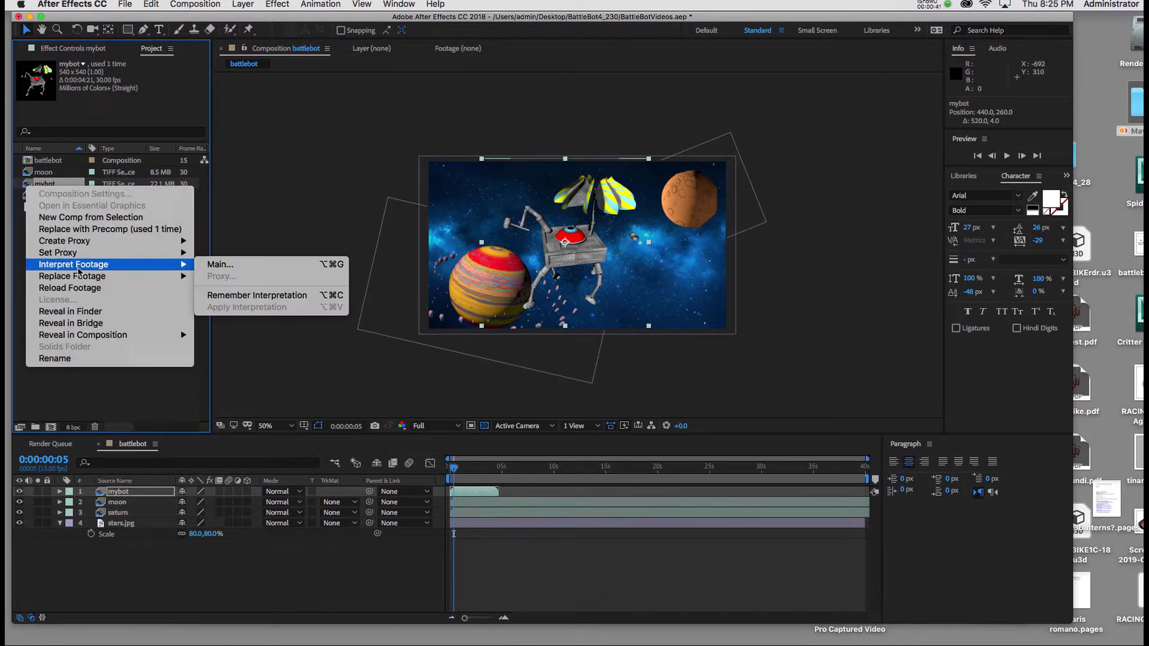
left_click(216, 265)
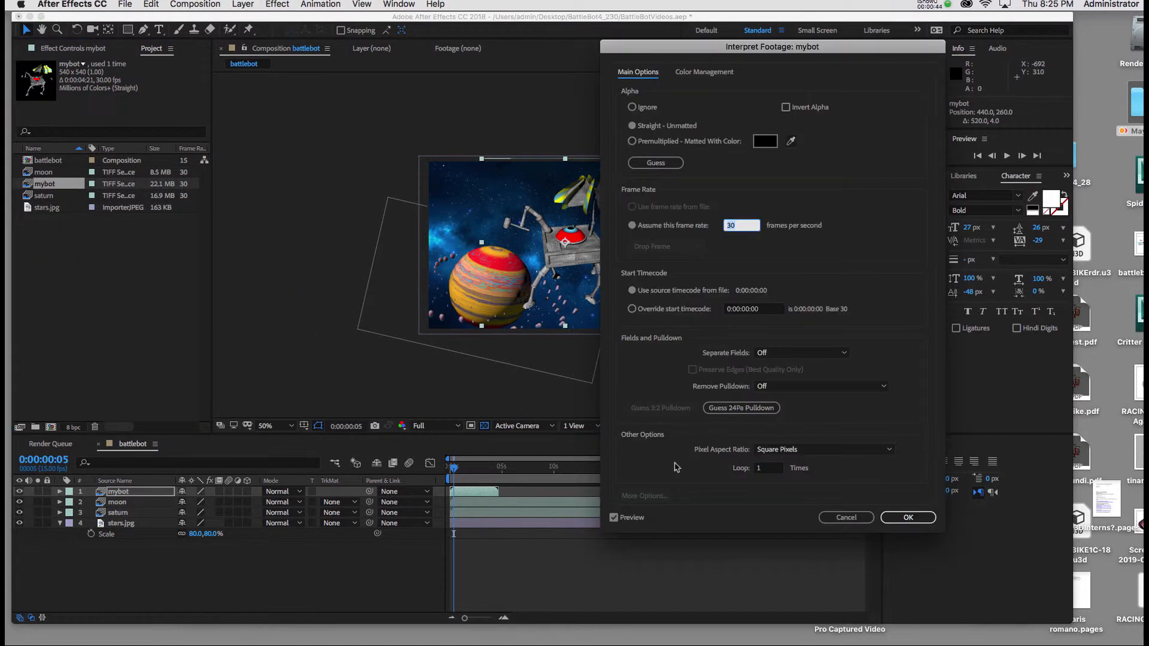
left_click(772, 469)
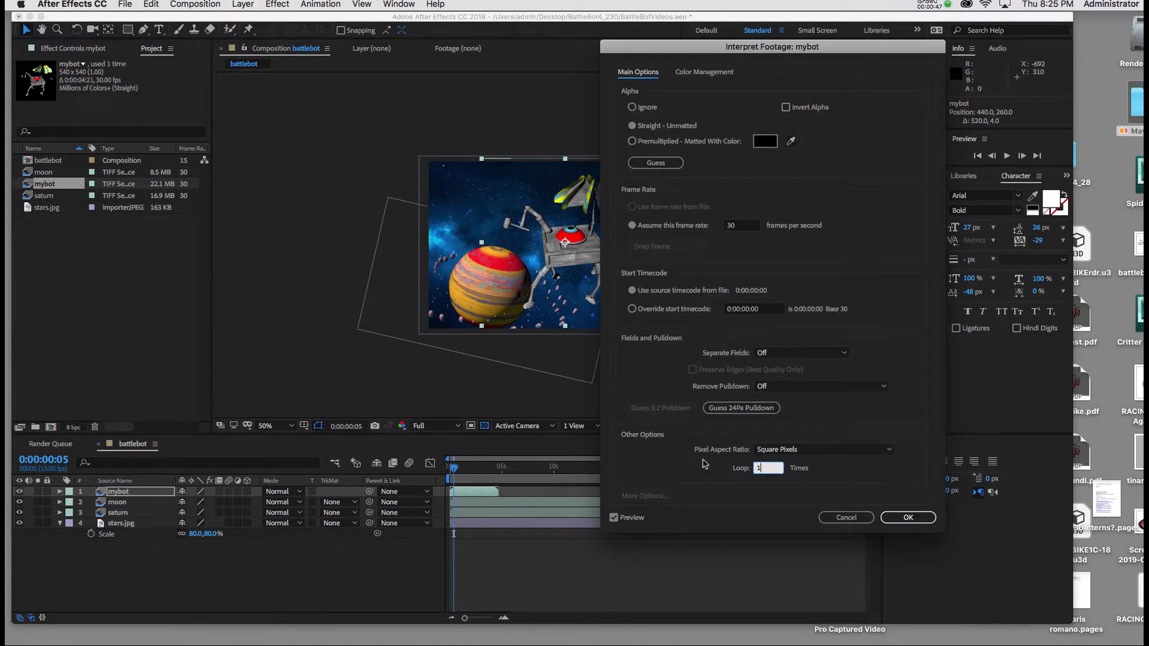
type("120")
left_click(908, 517)
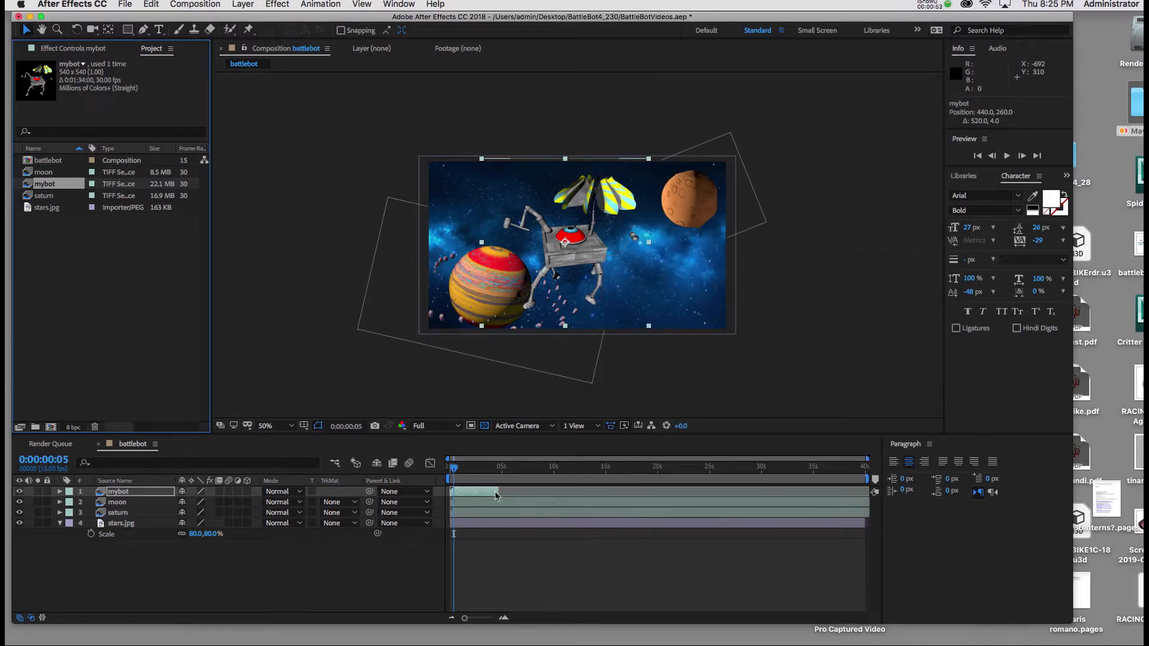
left_click_drag(496, 495, 888, 511)
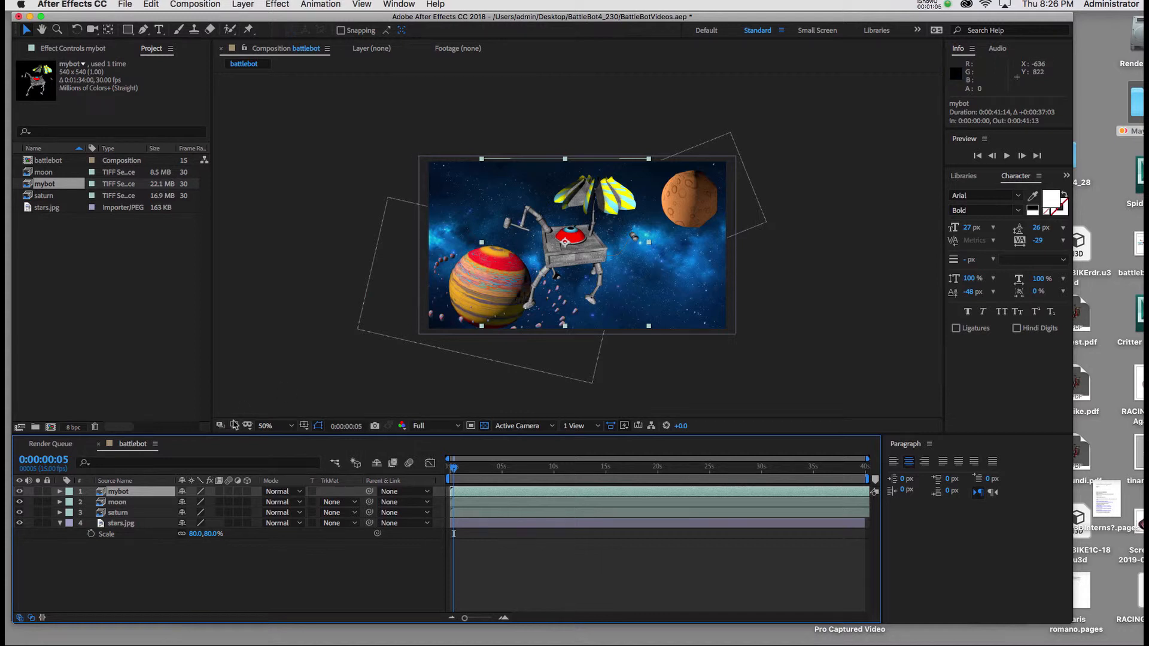
Step: Flip the mybot layer horizontally by unlinking its scale proportions and setting the horizontal scale to -100%
key("s")
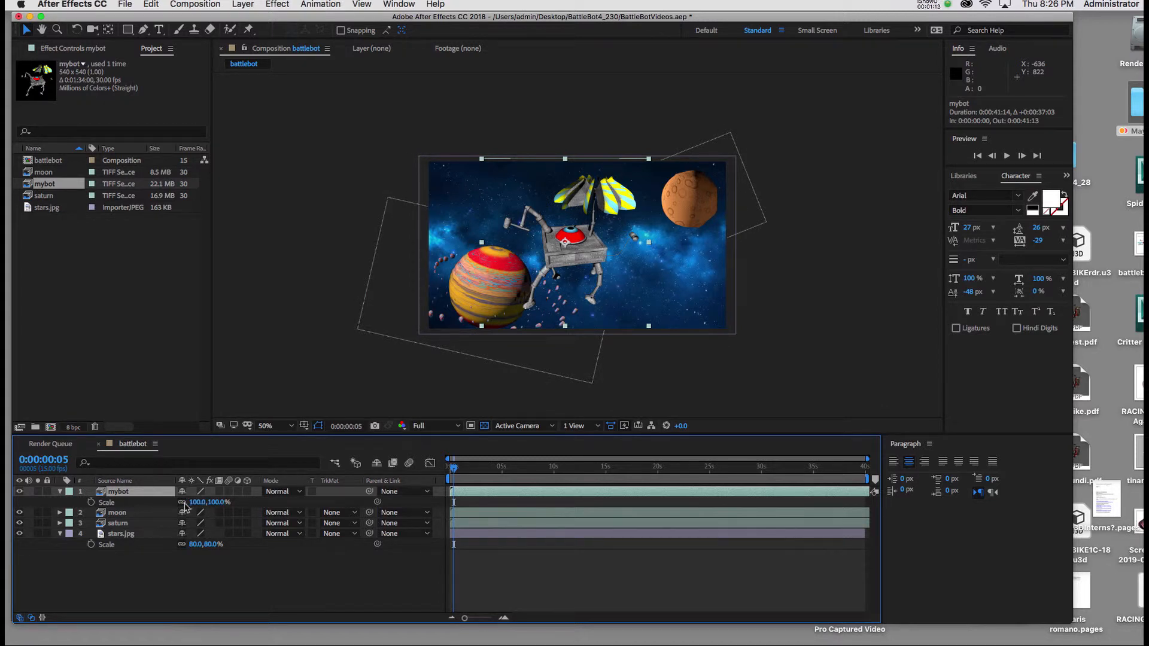
mouse_move(575, 252)
left_mouse_down()
mouse_move(323, 243)
mouse_move(575, 253)
left_mouse_up()
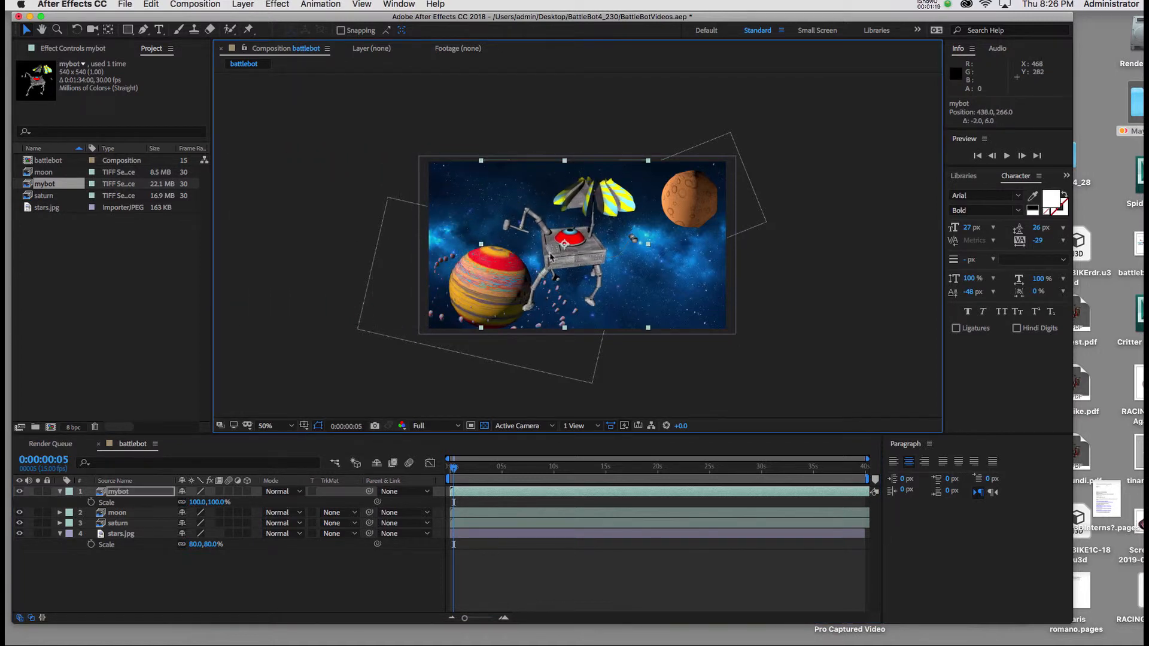
left_click(185, 508)
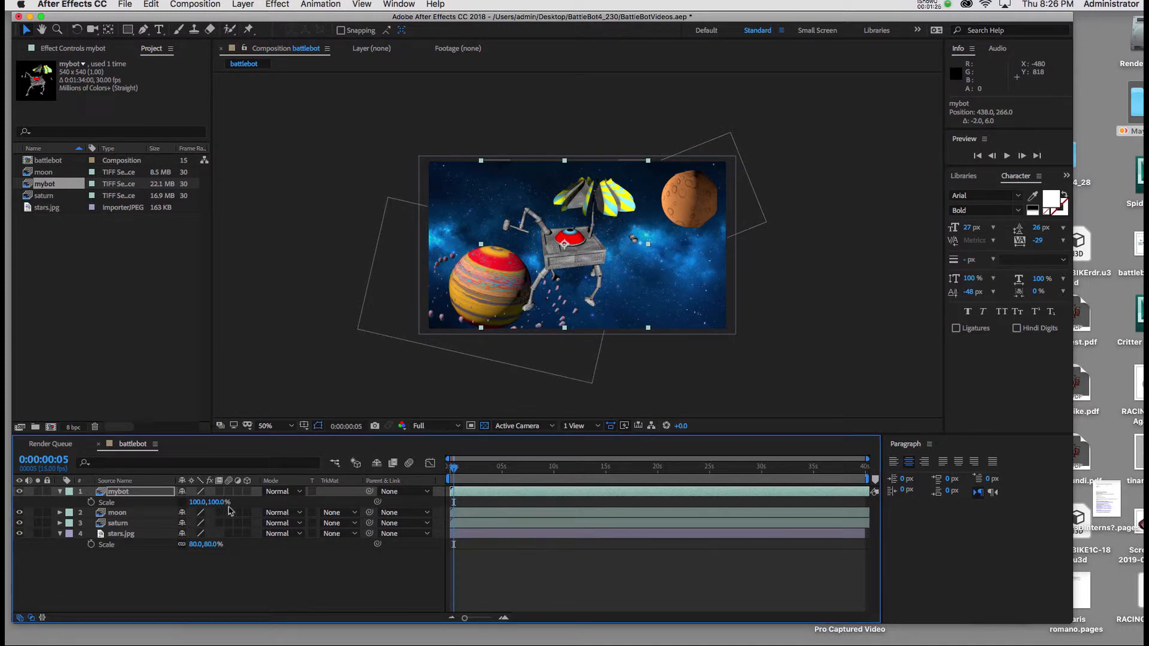
left_click(195, 503)
type("-")
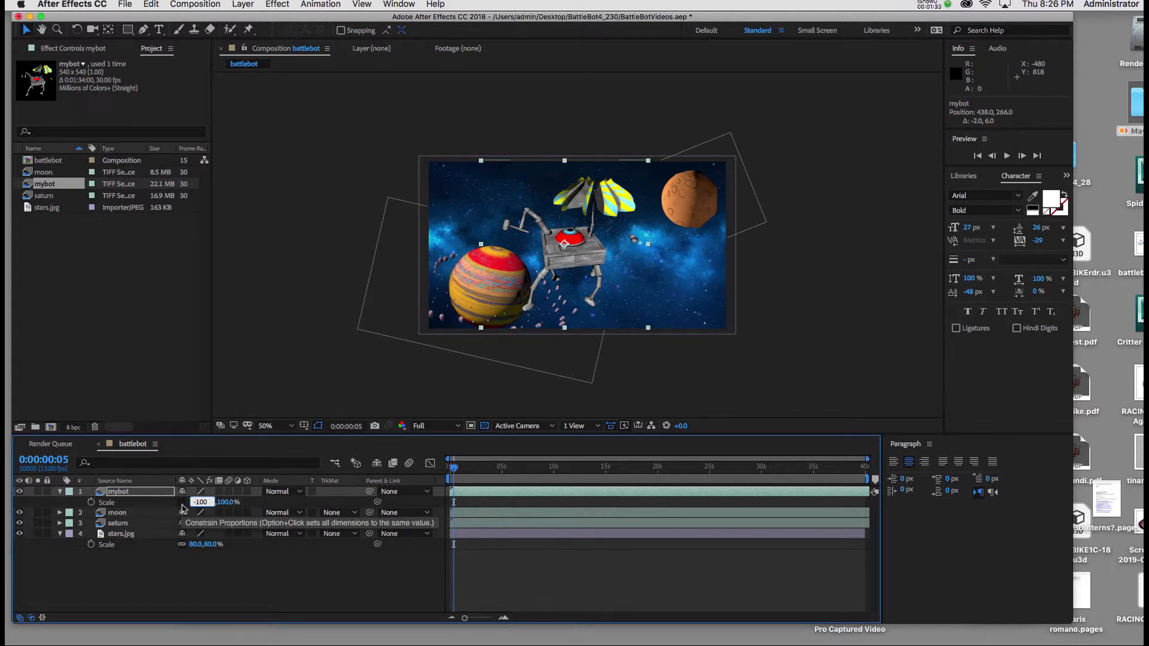
key("Return")
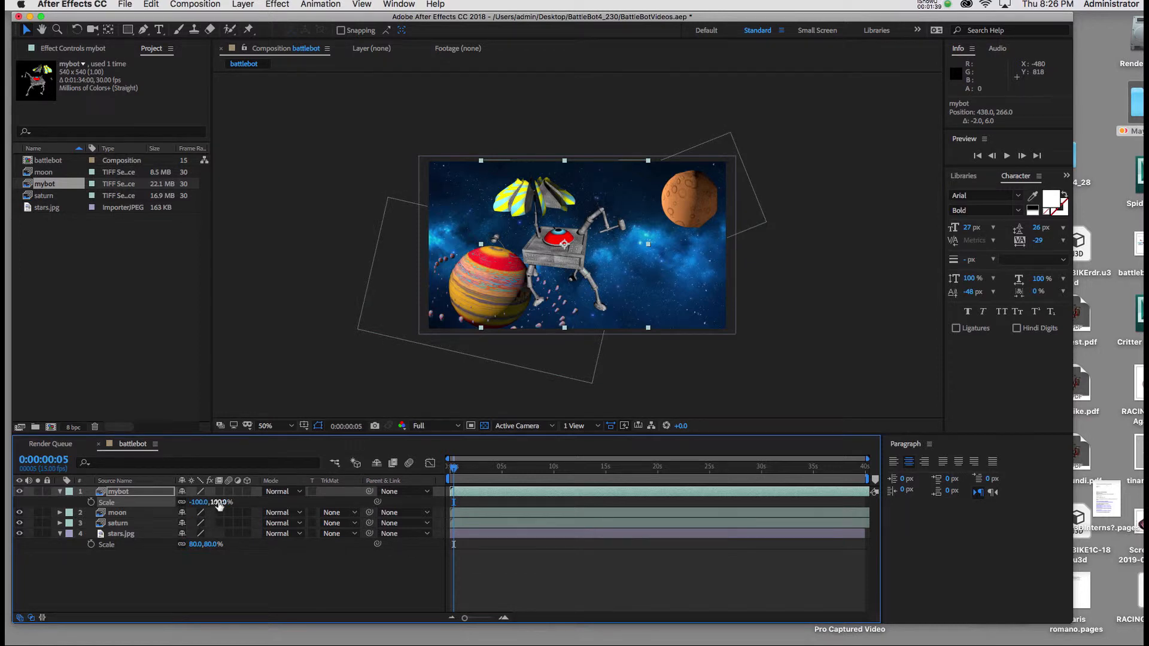
Step: Shrink the flipped mybot layer proportionally to a scale of -40, 40%
left_click_drag(216, 502, 190, 507)
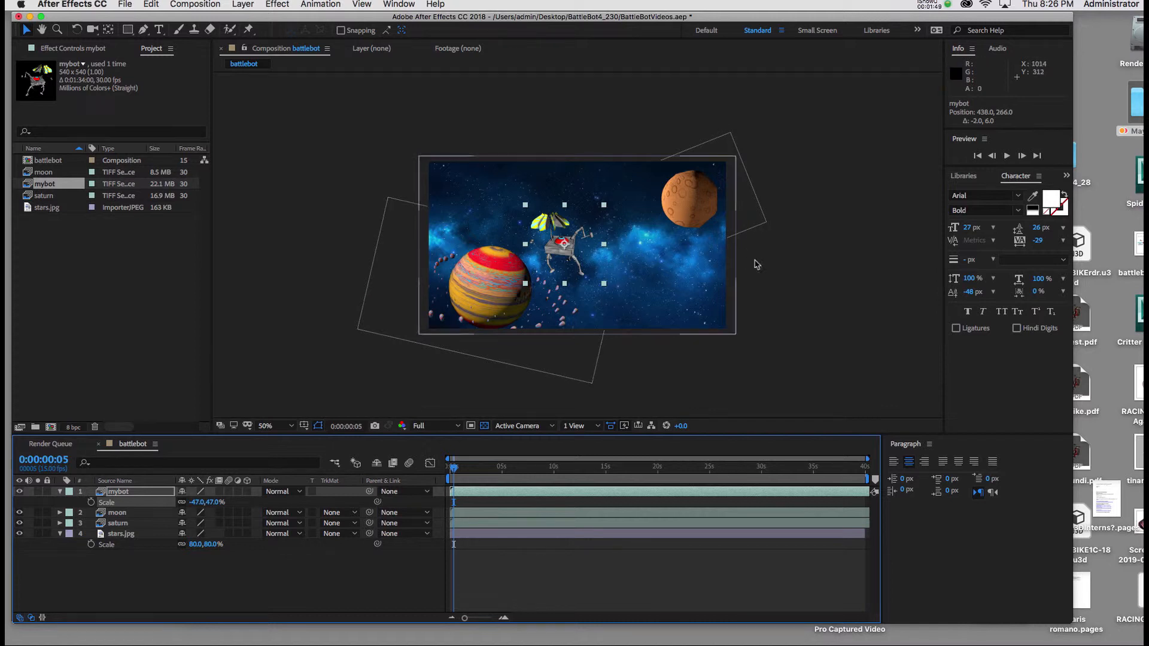
left_click(211, 503)
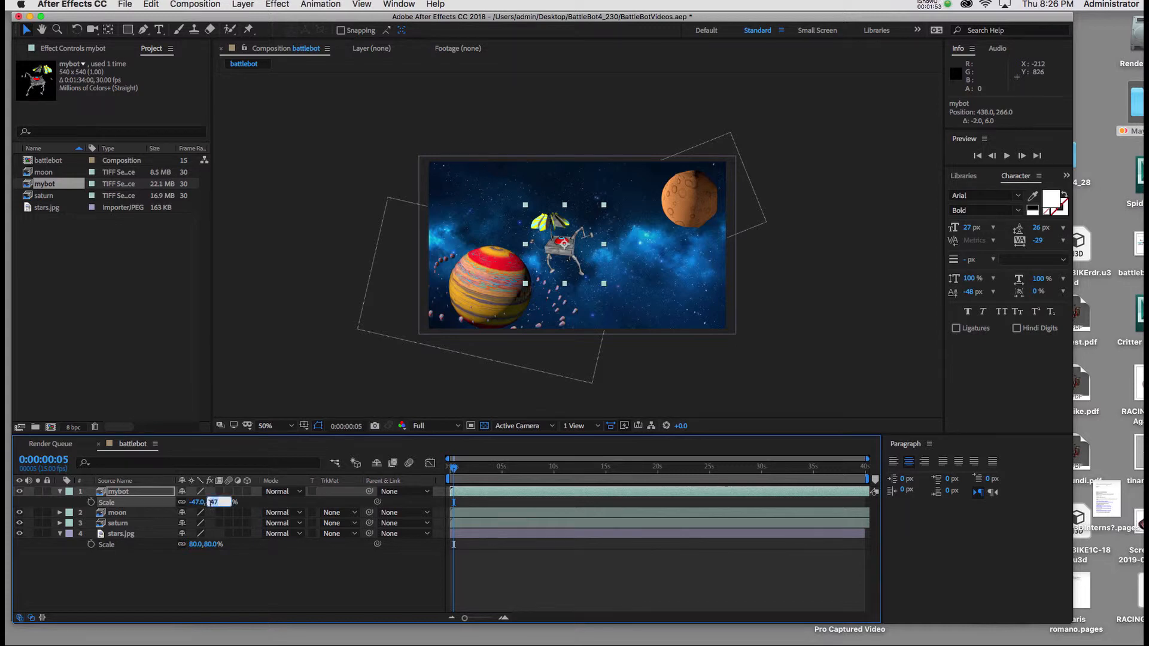
type("40")
key("Return")
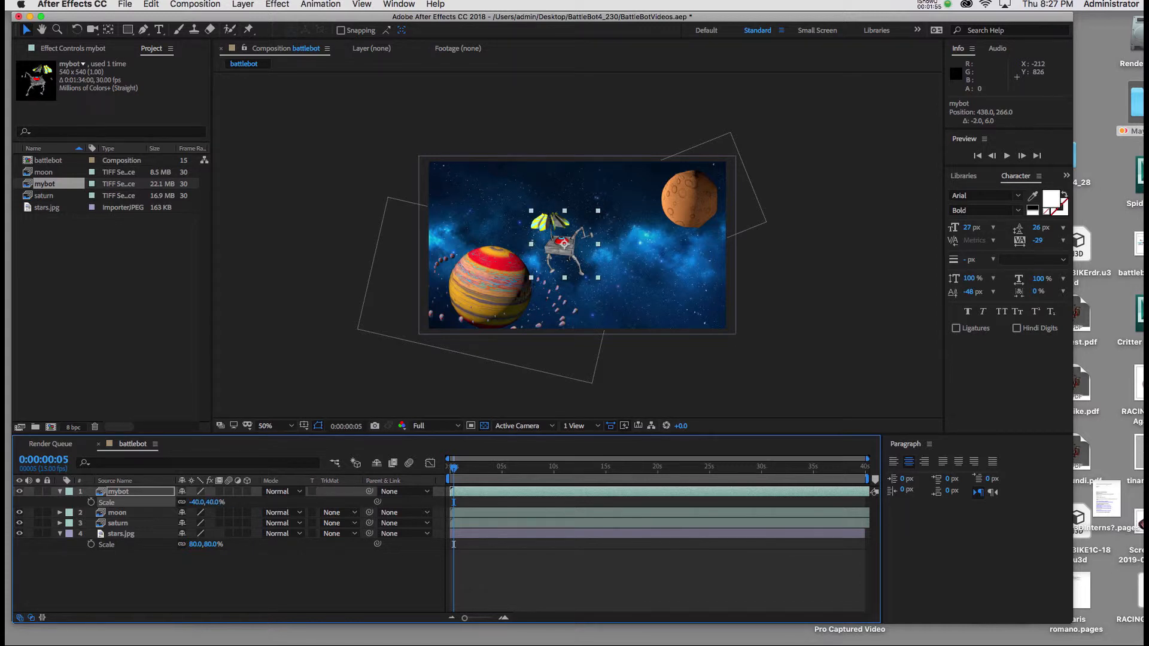
Step: Move mybot outside the frame's left edge to about -122, 242 and set a Position keyframe at 0 seconds
left_click_drag(563, 254, 389, 246)
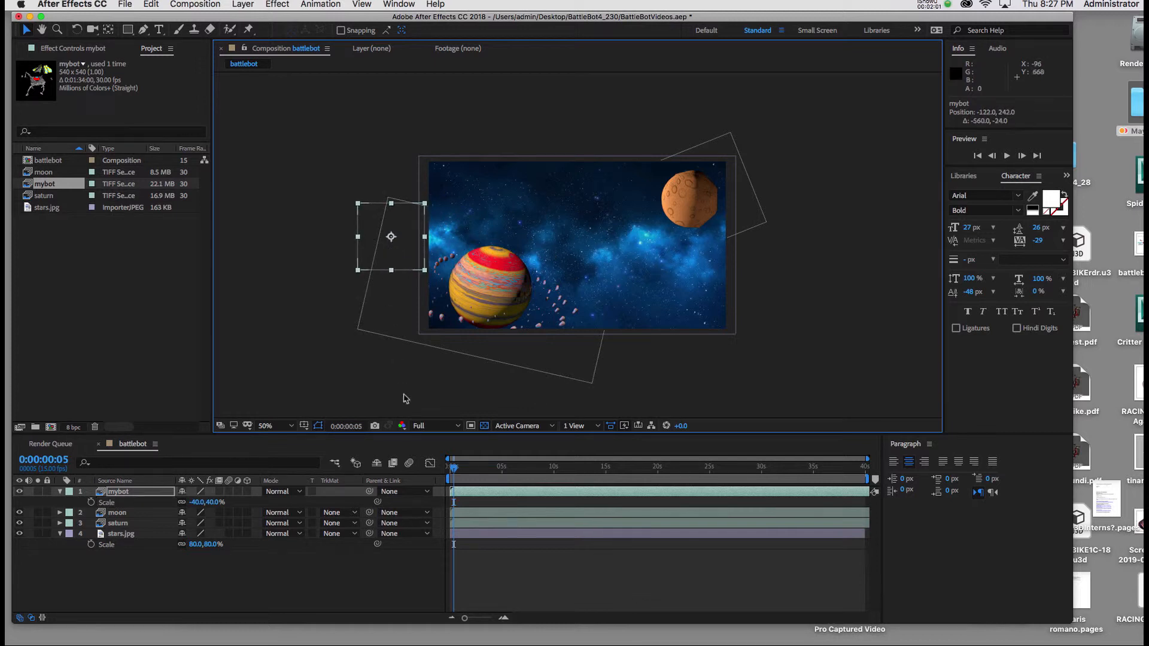
left_click_drag(454, 468, 445, 469)
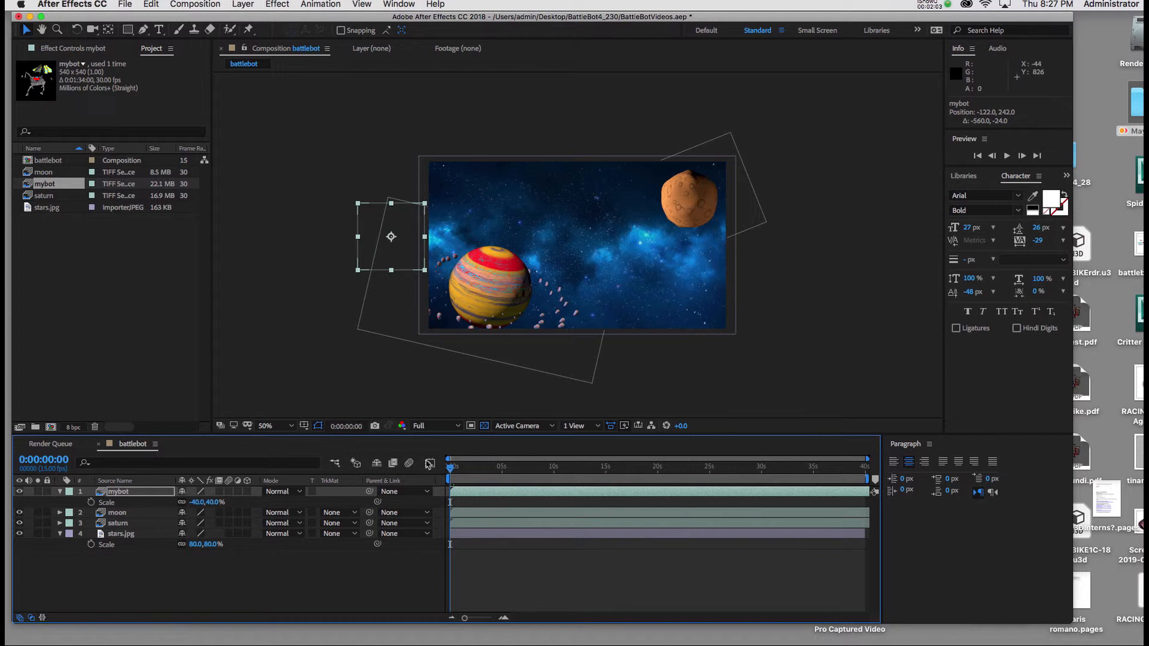
key("p")
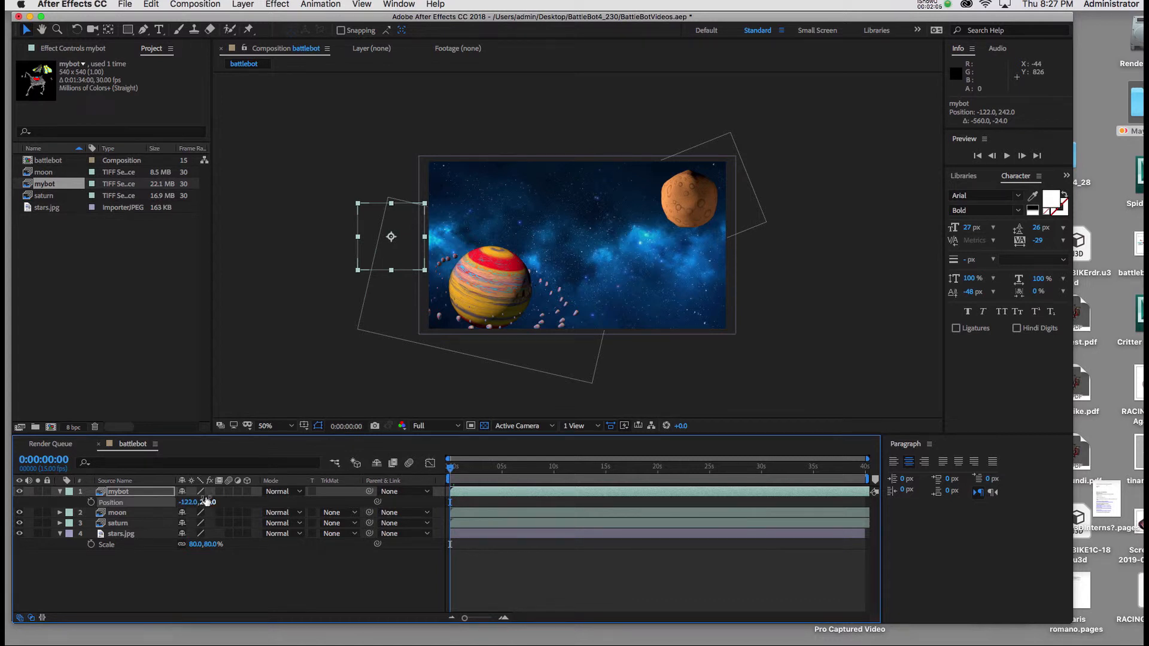
left_click(91, 503)
Step: At 10 seconds, move mybot across and outside the frame's right edge to about 1094, 218 for a second Position keyframe
left_click(52, 464)
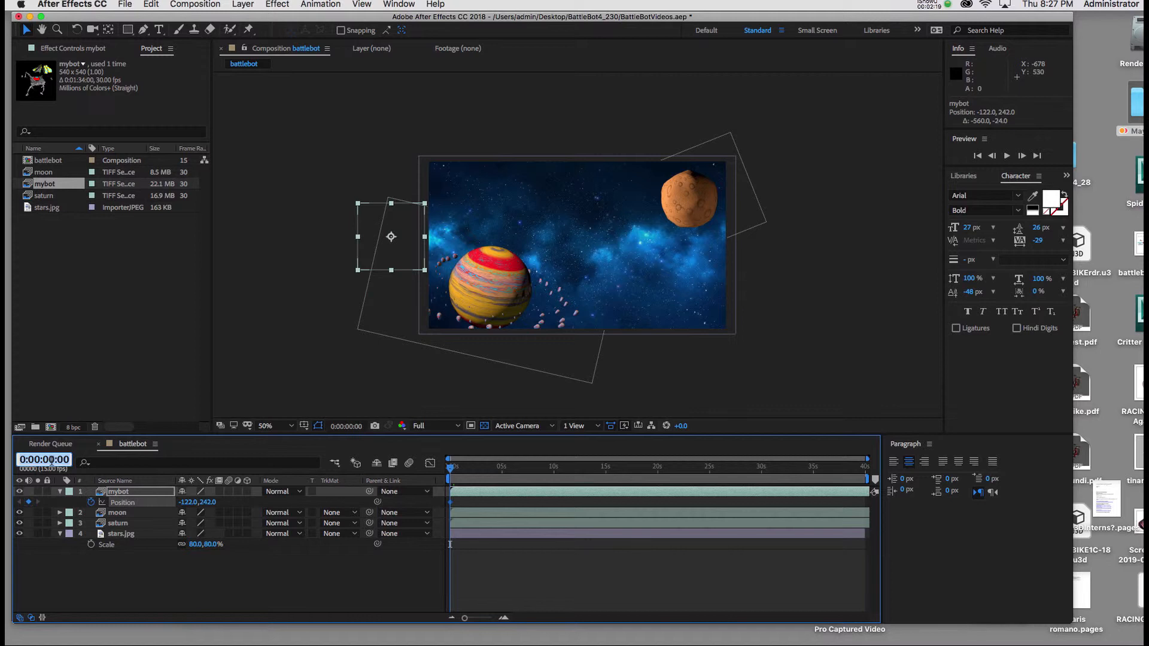
type("1")
key("Return")
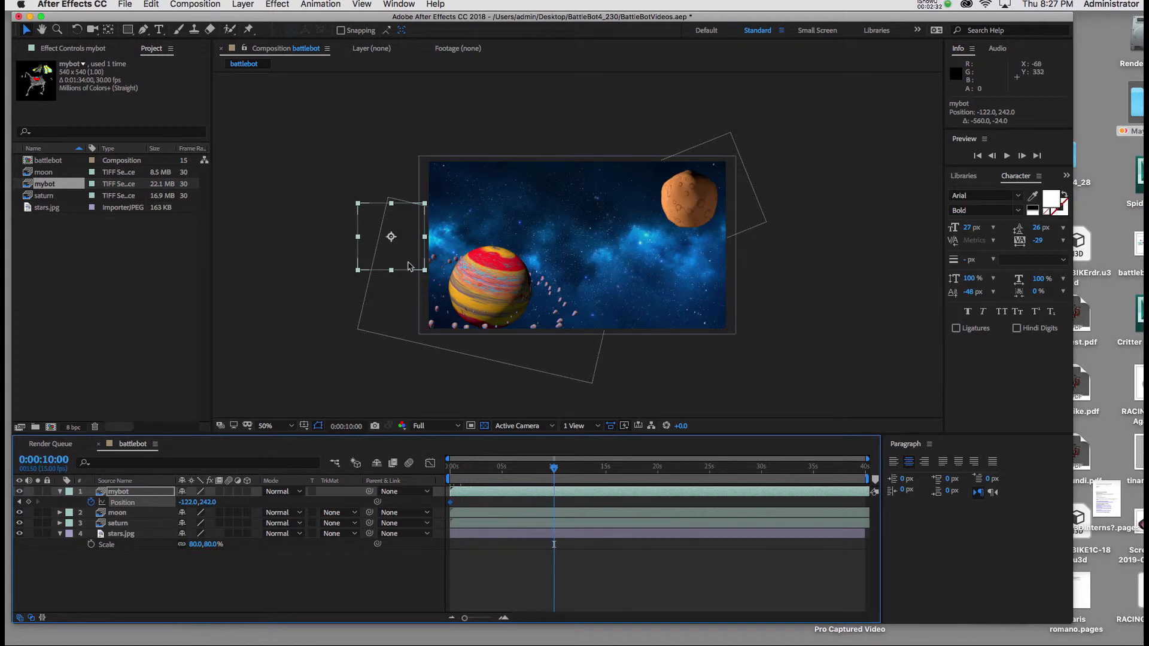
left_click_drag(409, 266, 785, 258)
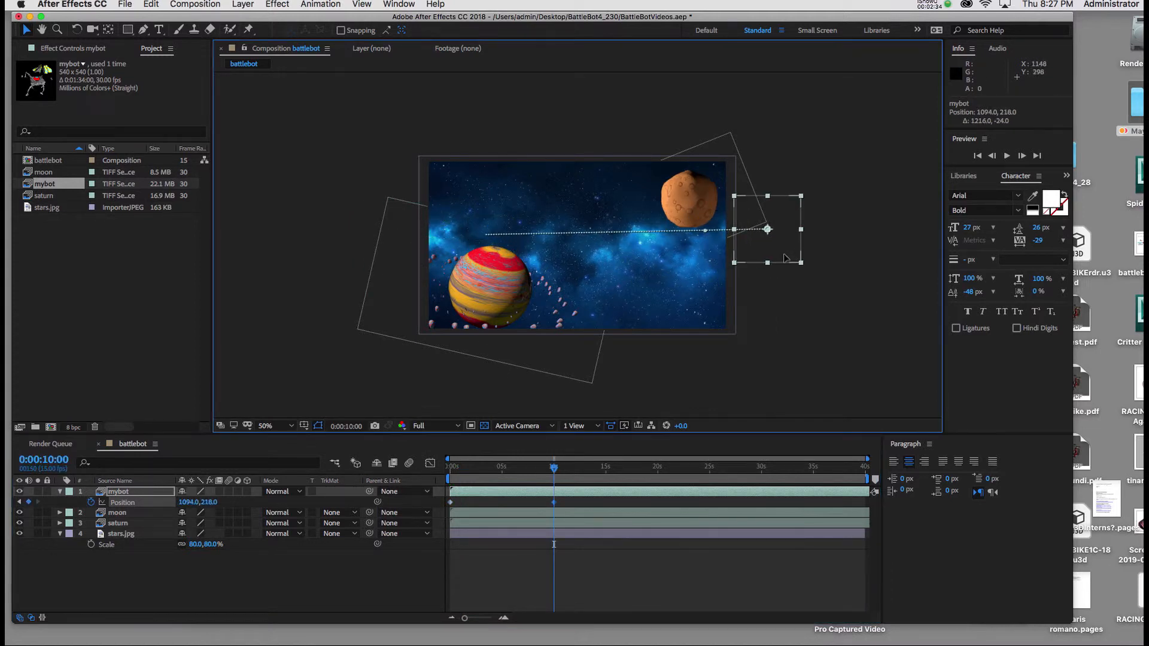
Step: Preview mybot's flight from the start of the timeline and trim the end of its layer to 10 seconds
left_click_drag(555, 471, 455, 474)
key("space")
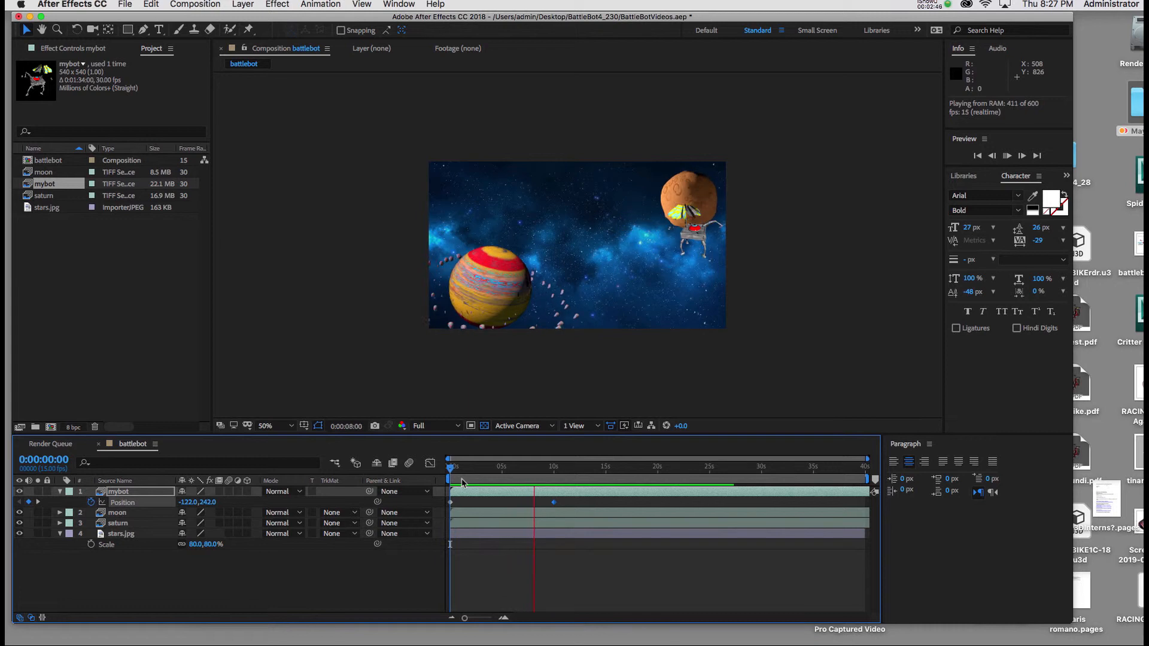
key("space")
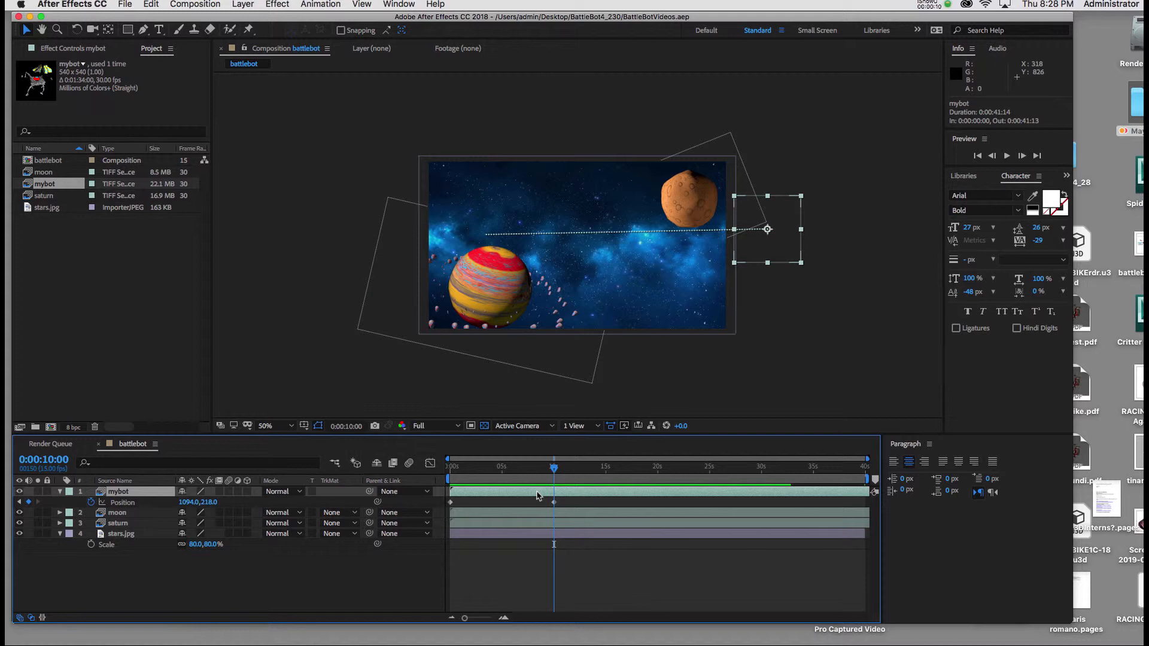
key("alt+bracketright")
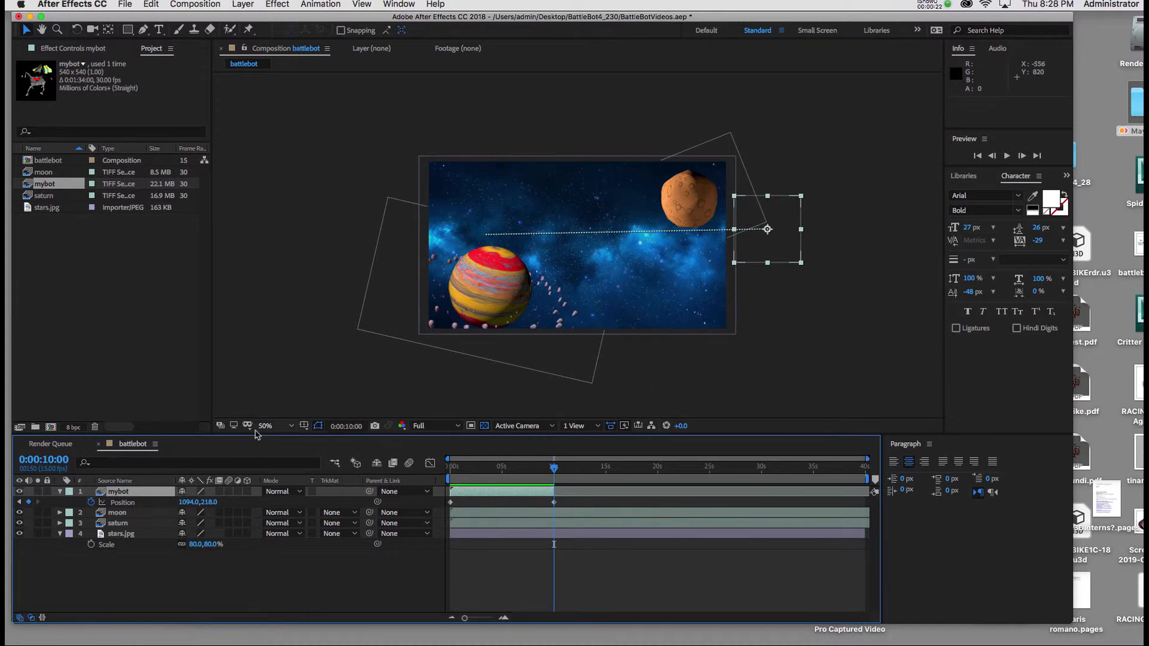
Step: At 12 seconds, add the mybot footage to the composition a second time and place it at about 534, 260
left_click(53, 461)
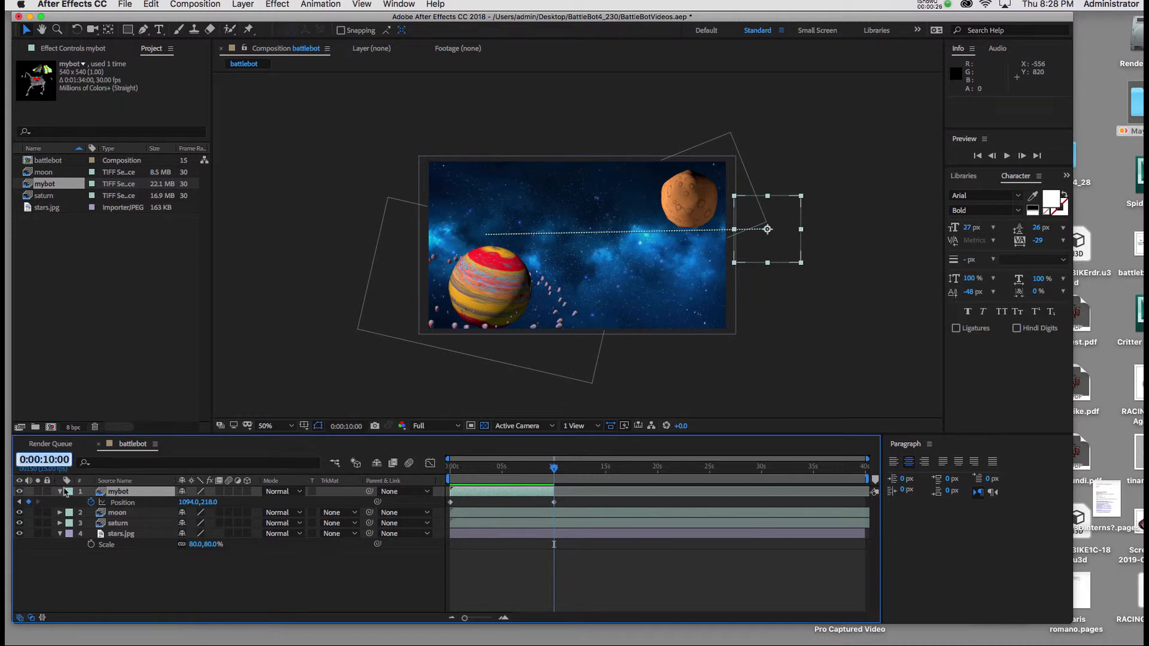
type("1")
type("2:00")
key("Return")
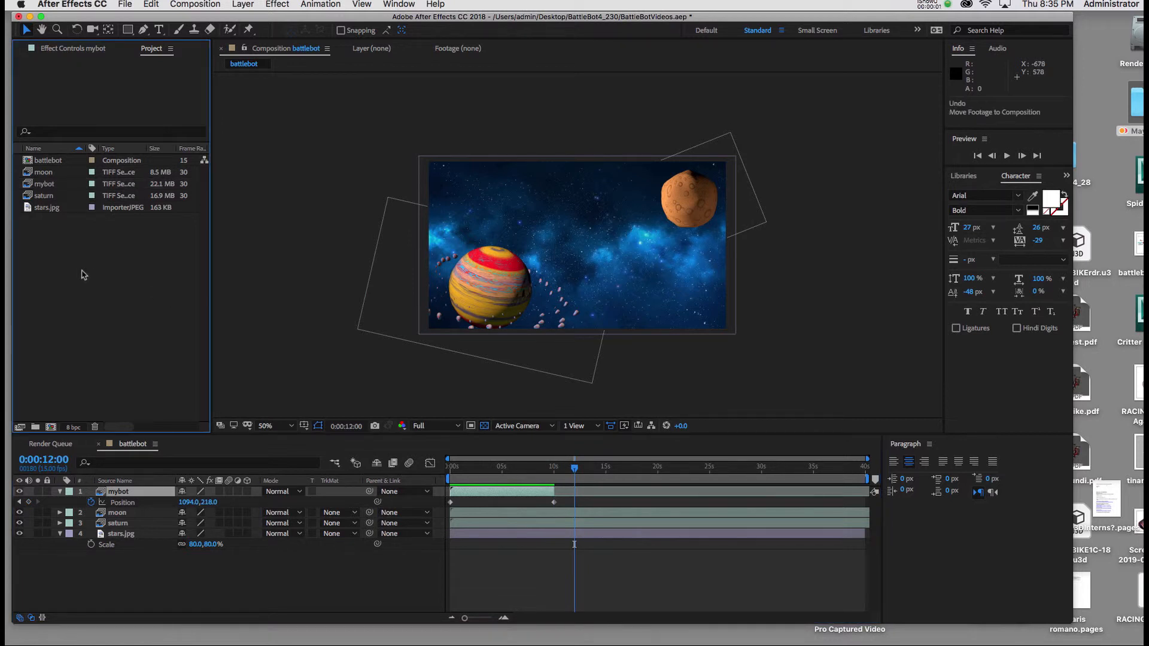
left_click_drag(28, 186, 760, 262)
left_click_drag(676, 250, 602, 257)
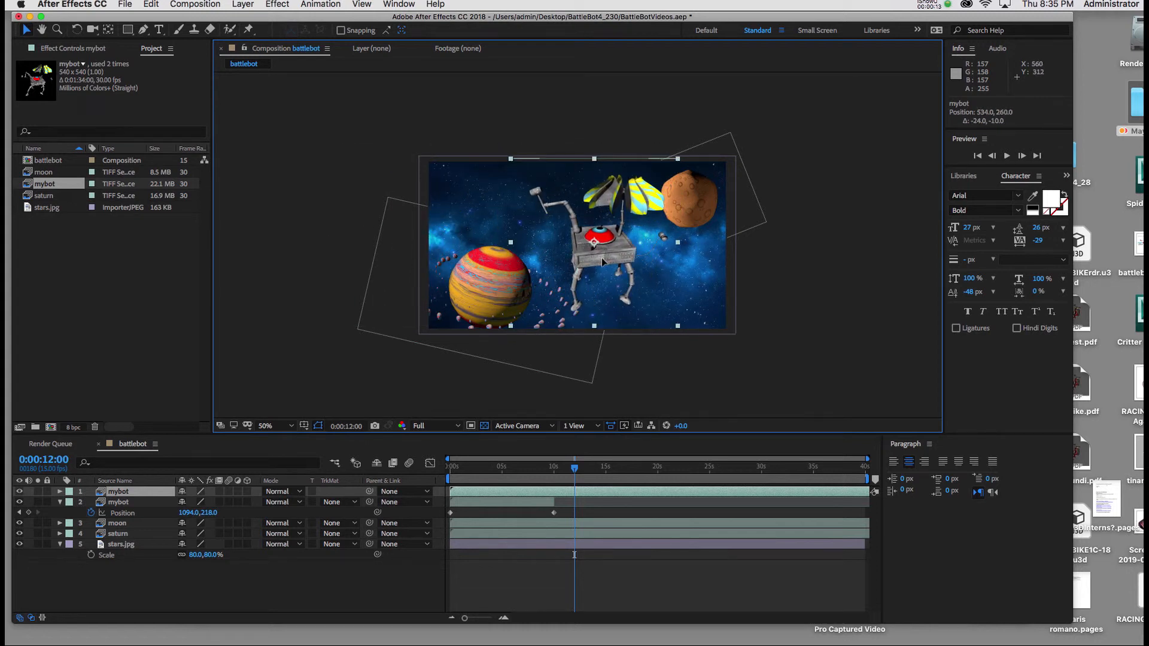
Step: Scale the second mybot layer to 70% and trim its start to 12 seconds
key("s")
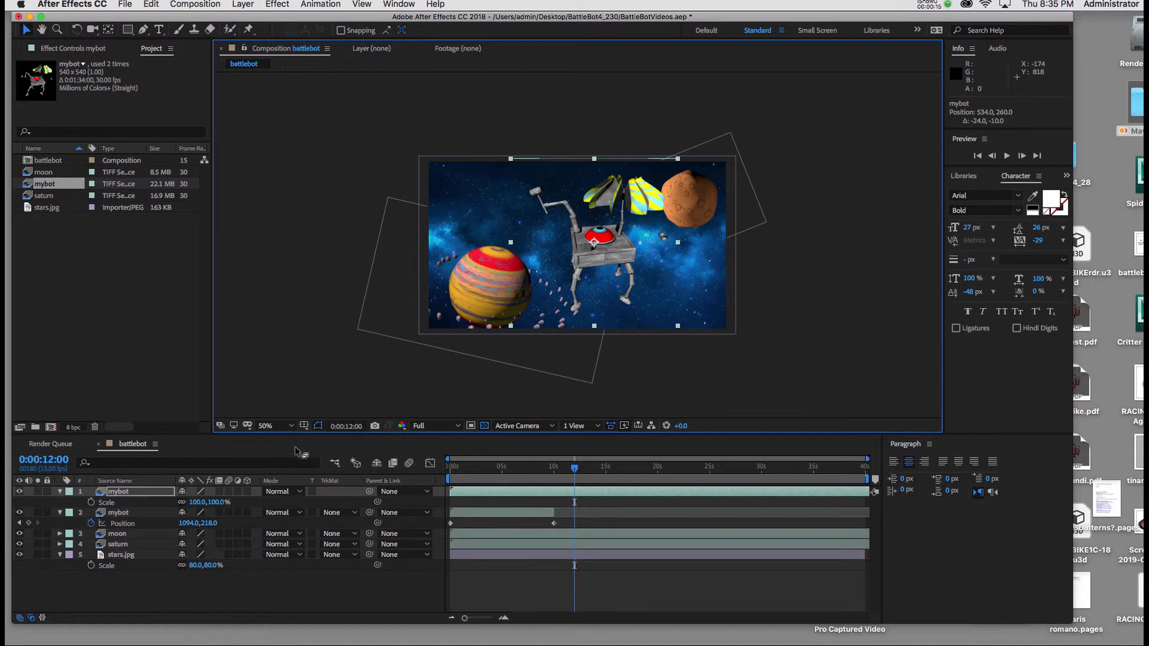
left_click_drag(209, 506, 196, 504)
left_click(213, 502)
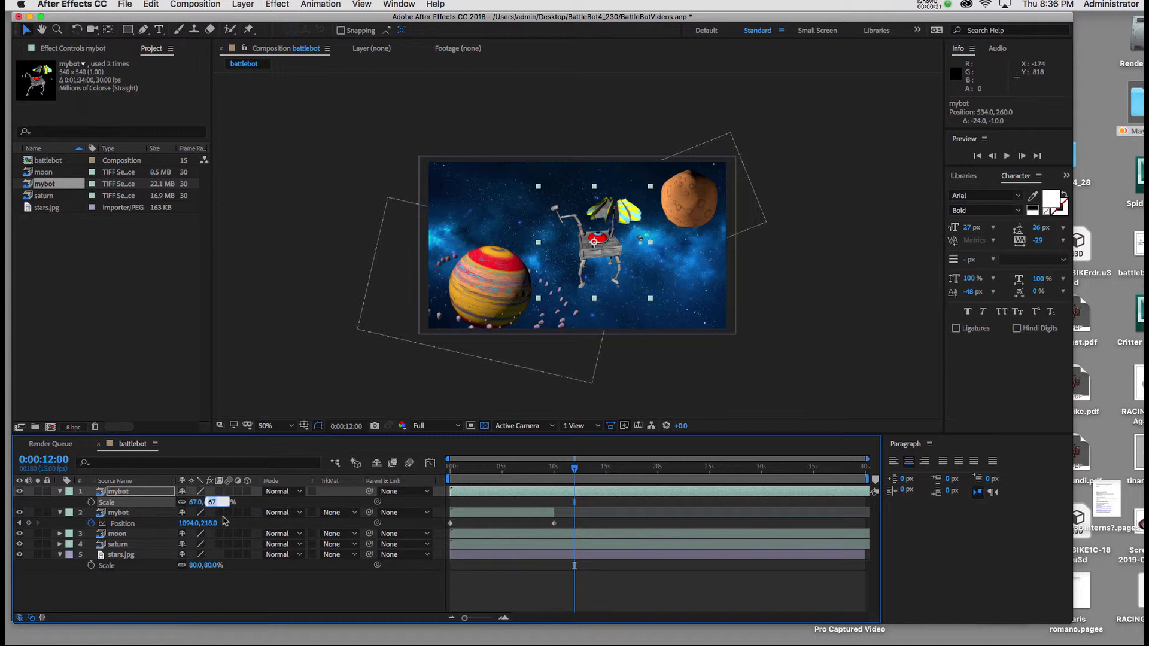
type("7")
key("Return")
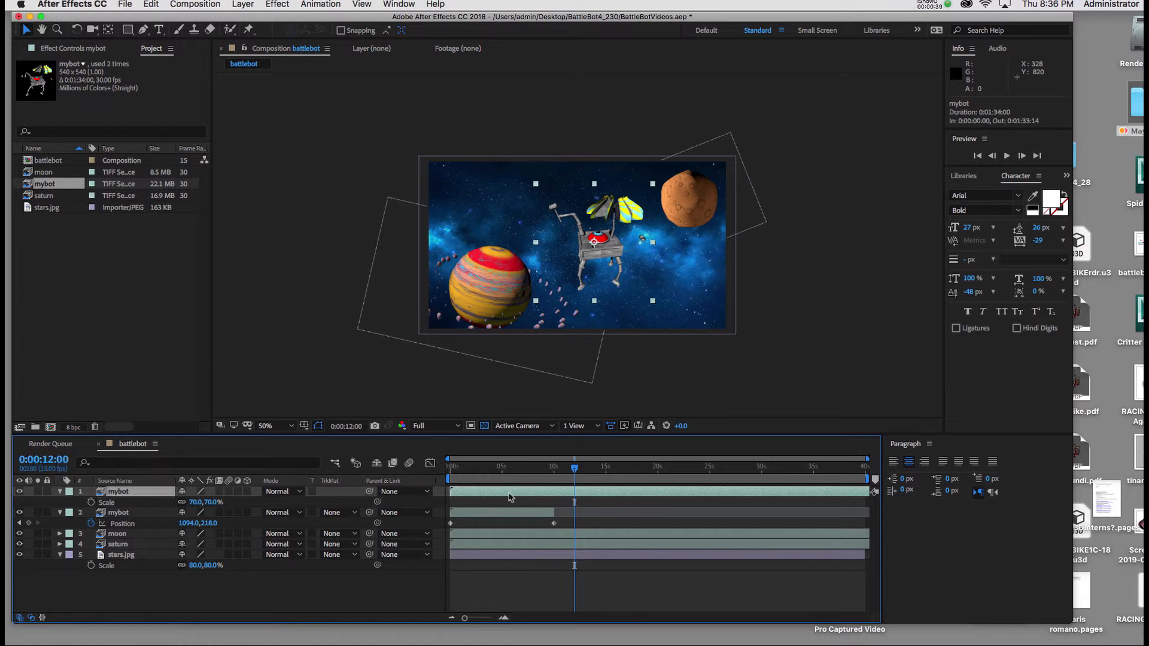
key("alt+bracketleft")
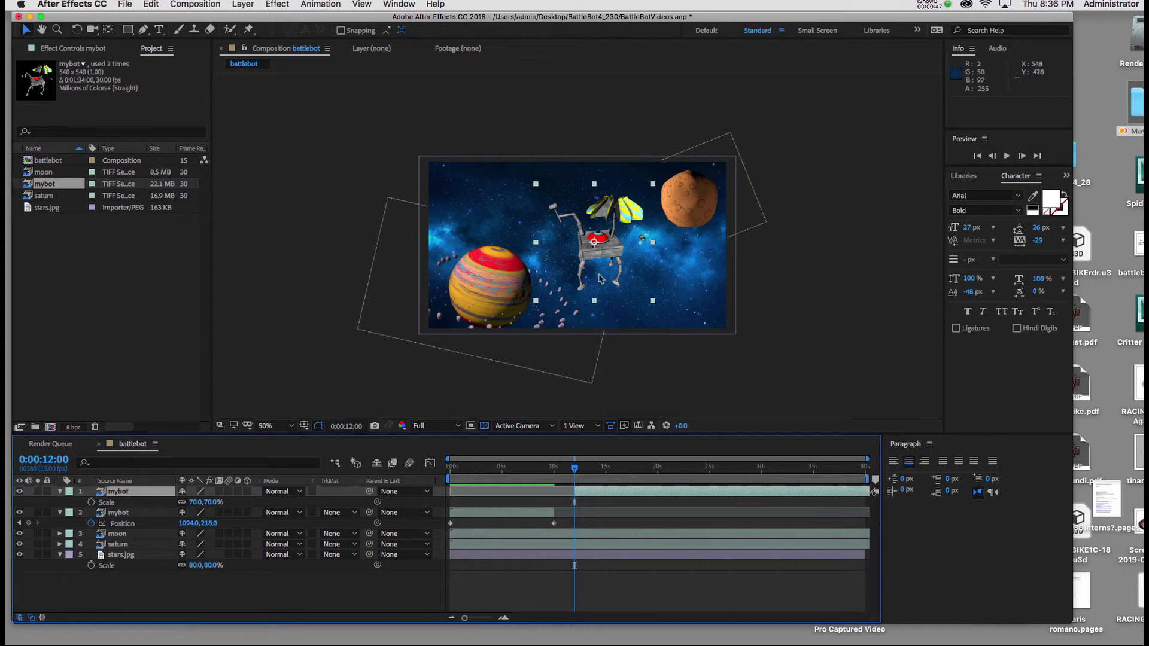
Step: Move the second mybot beyond the frame's right edge to about 1148, 260 and trim the end of its layer to 17 seconds
left_click_drag(598, 255, 787, 255)
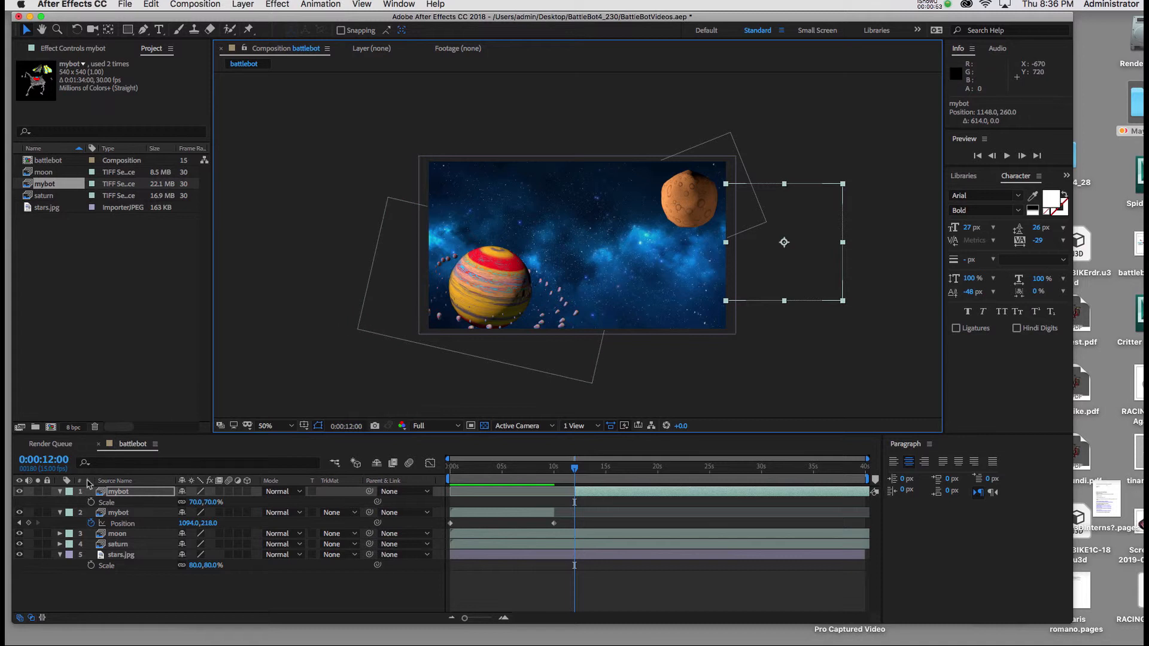
left_click(51, 461)
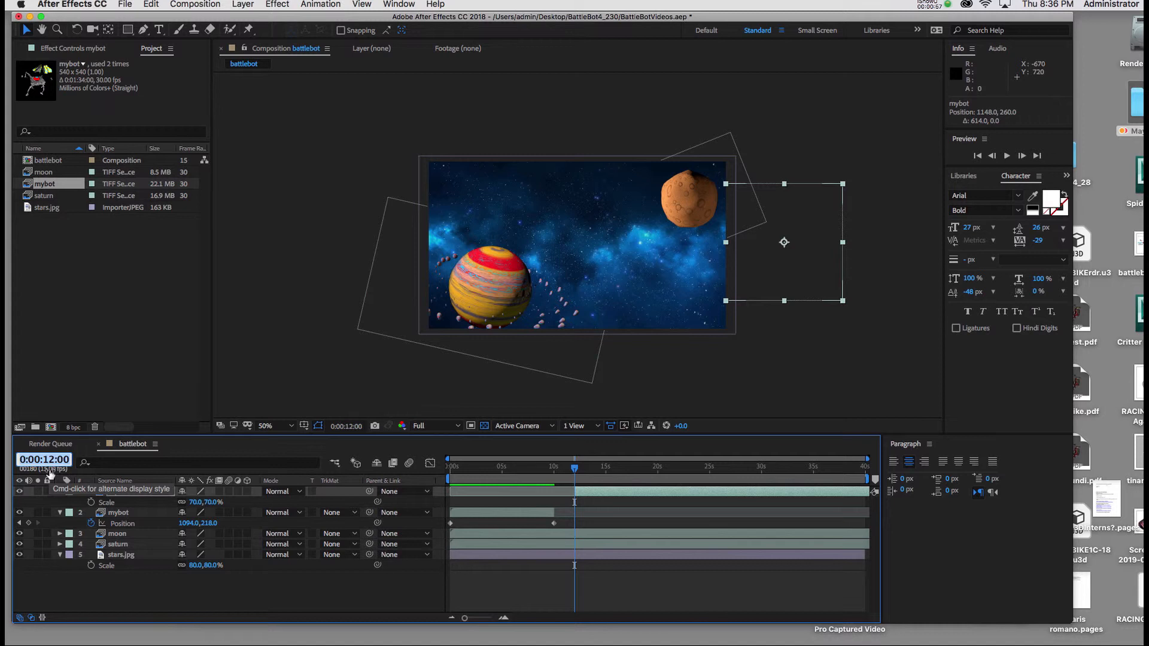
type("1700")
key("Return")
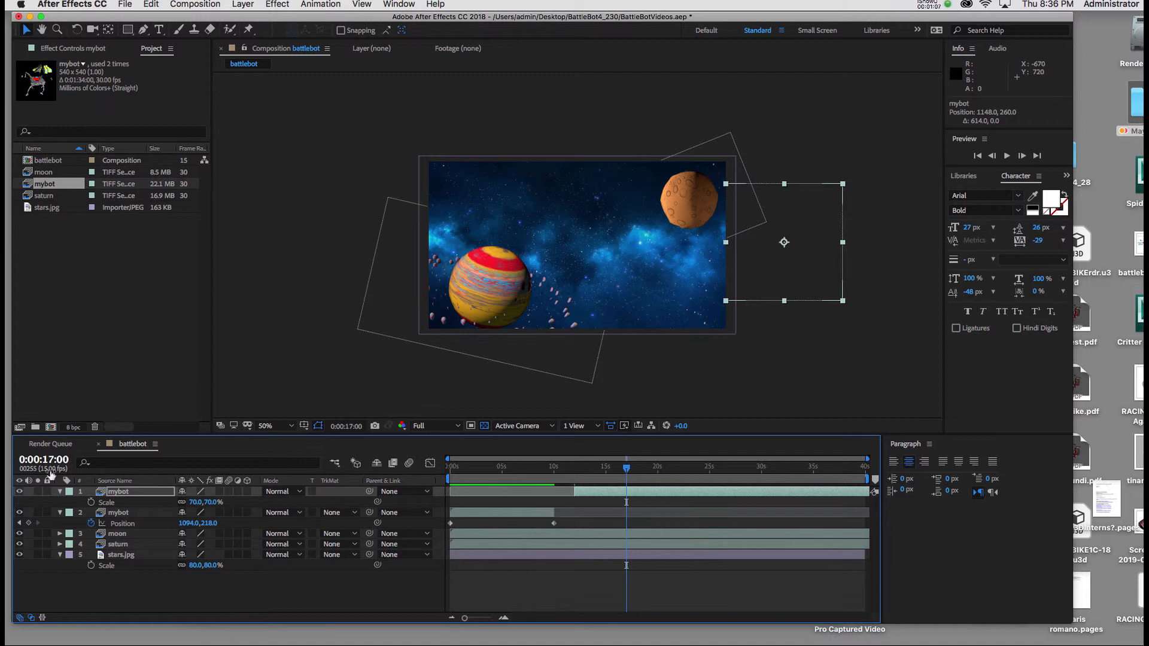
key("alt+bracketright")
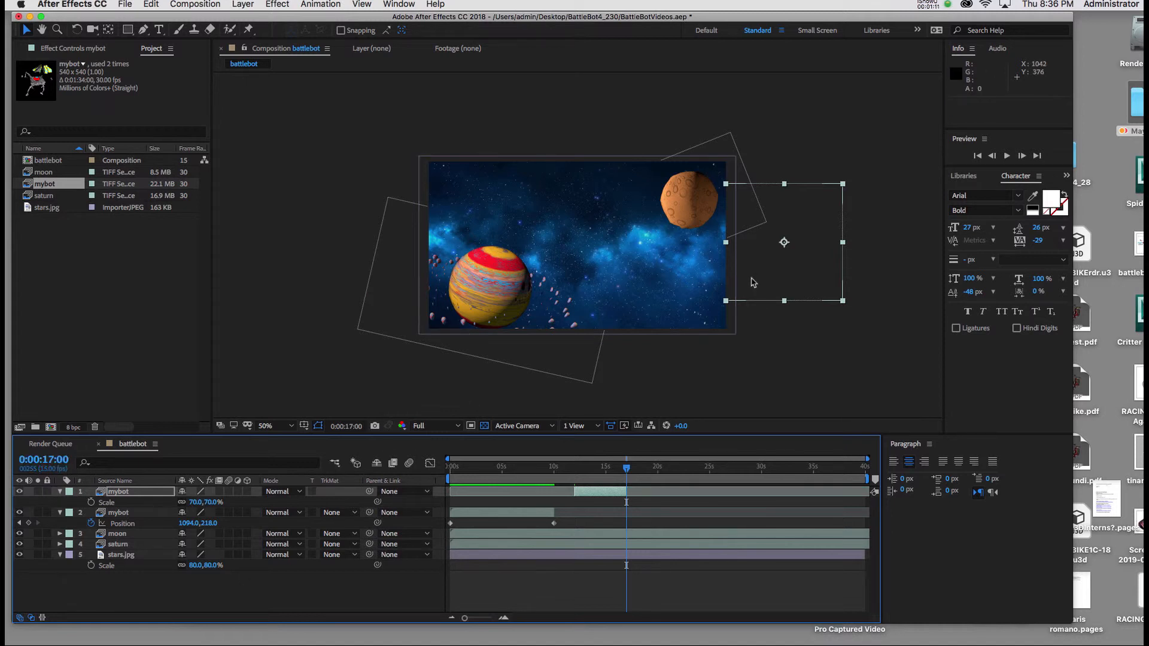
Step: Set a starting Position keyframe for the second mybot layer at its in point, 12 seconds
left_click(588, 495)
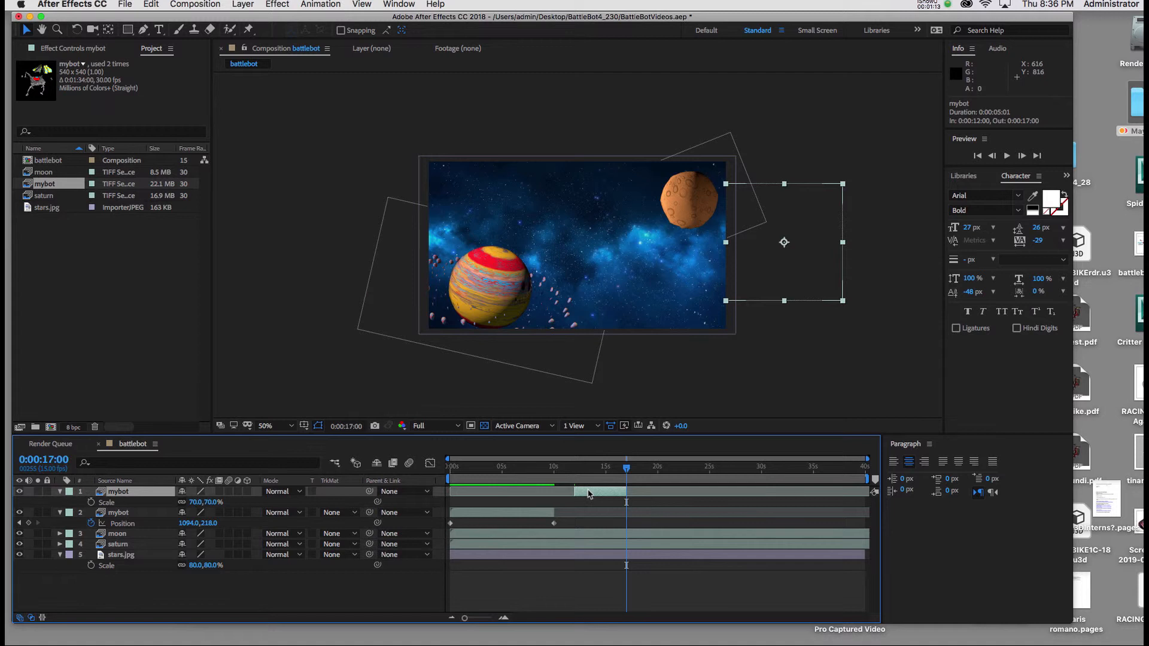
left_click_drag(605, 477, 576, 482)
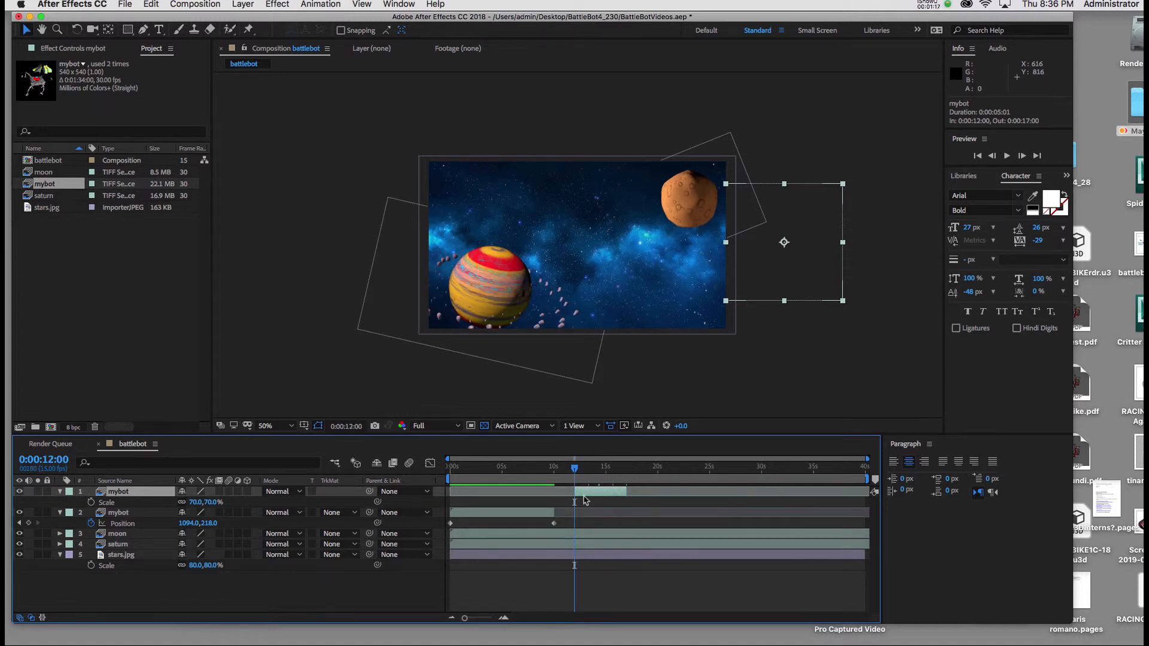
left_click_drag(575, 470, 615, 474)
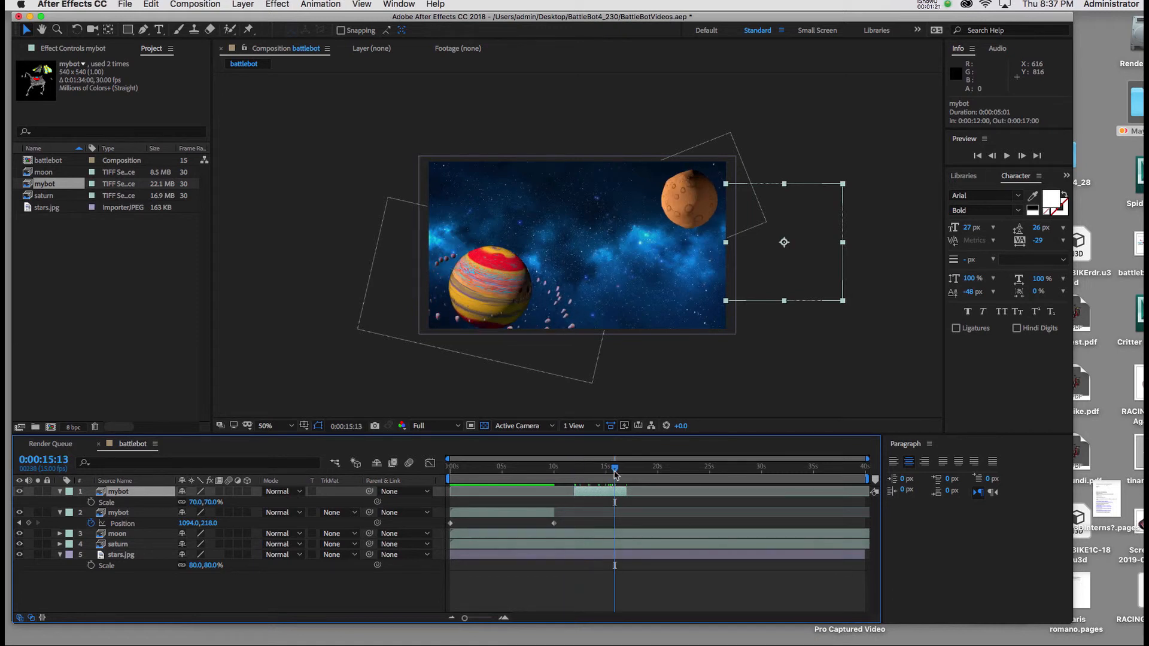
key("i")
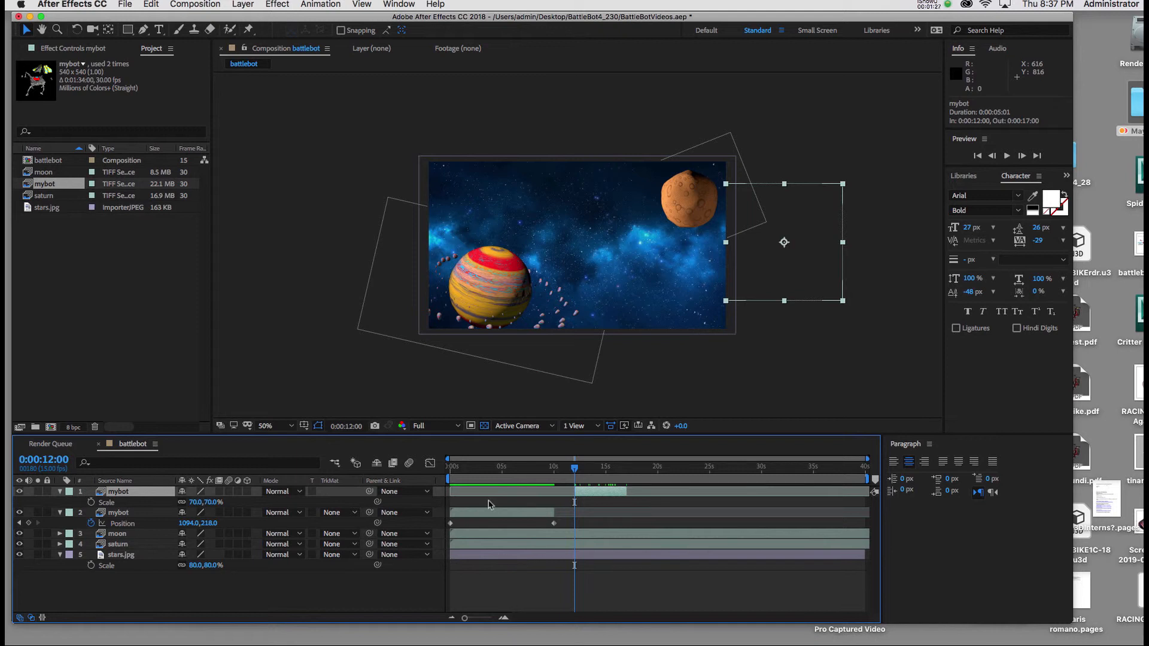
key("p")
left_click(91, 502)
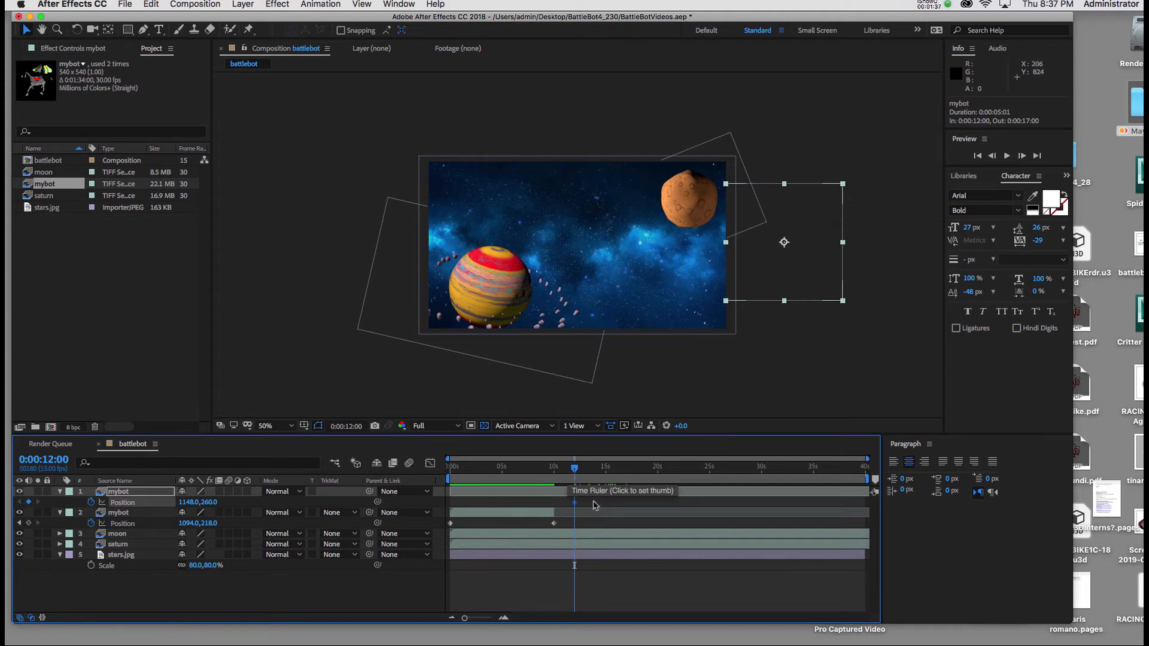
Step: At 17 seconds, move the second mybot past the frame's left edge to about -206, 260 and end the work area there
key("o")
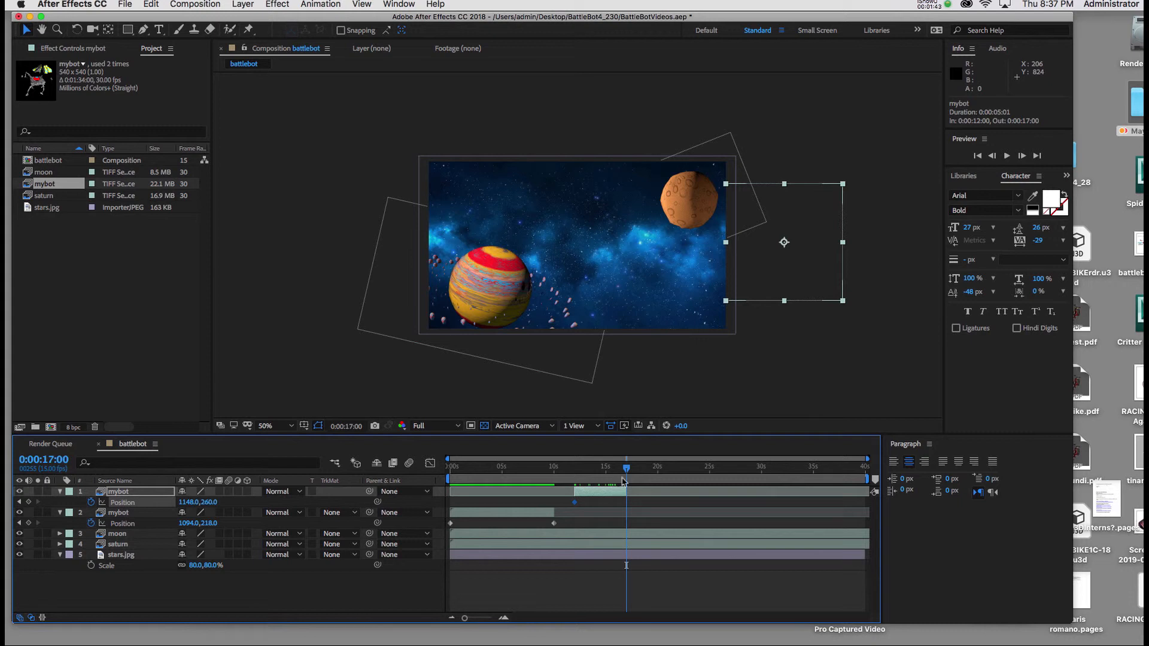
left_click_drag(763, 279, 345, 283)
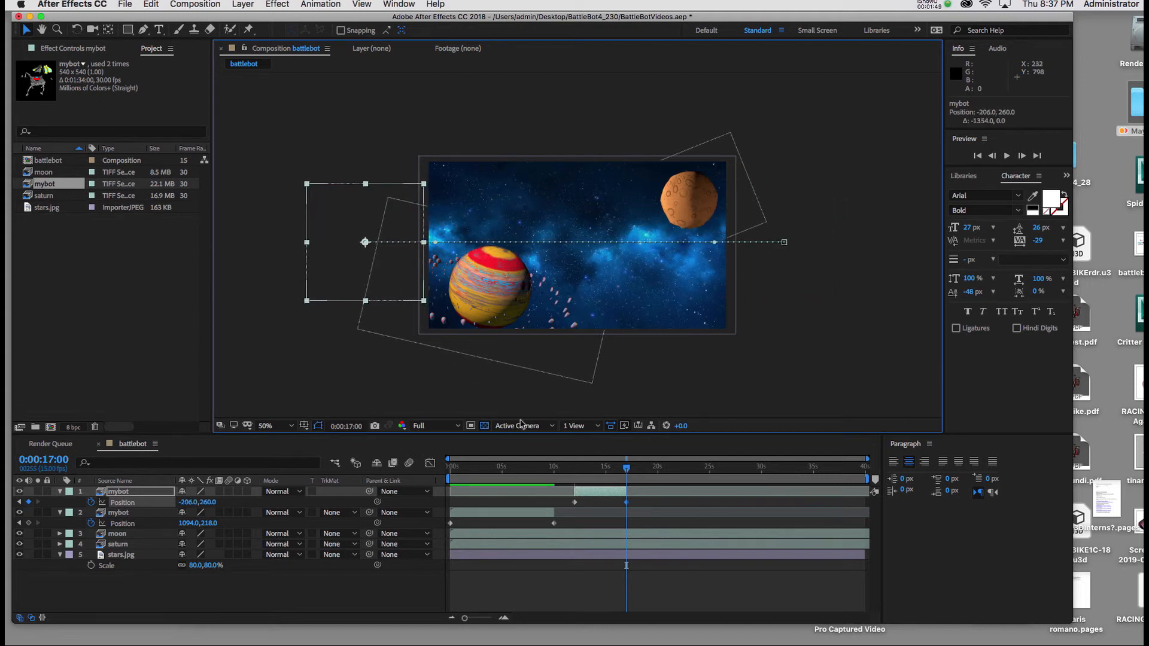
key("n")
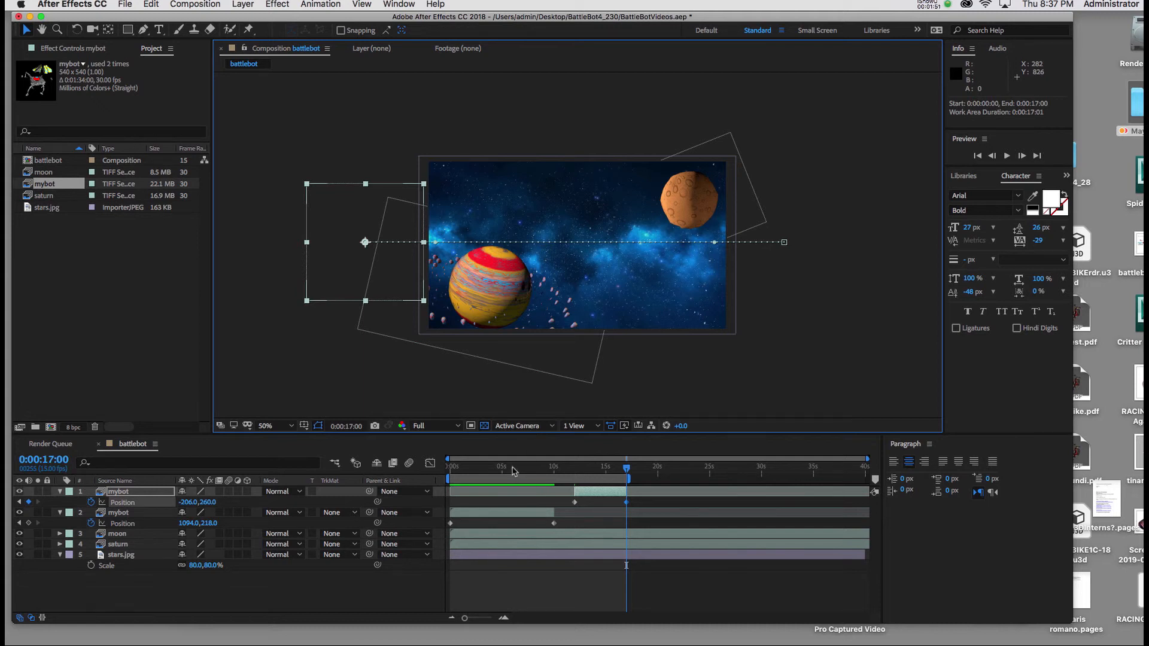
Step: Preview both mybot flights across the work area and stop playback
key("space")
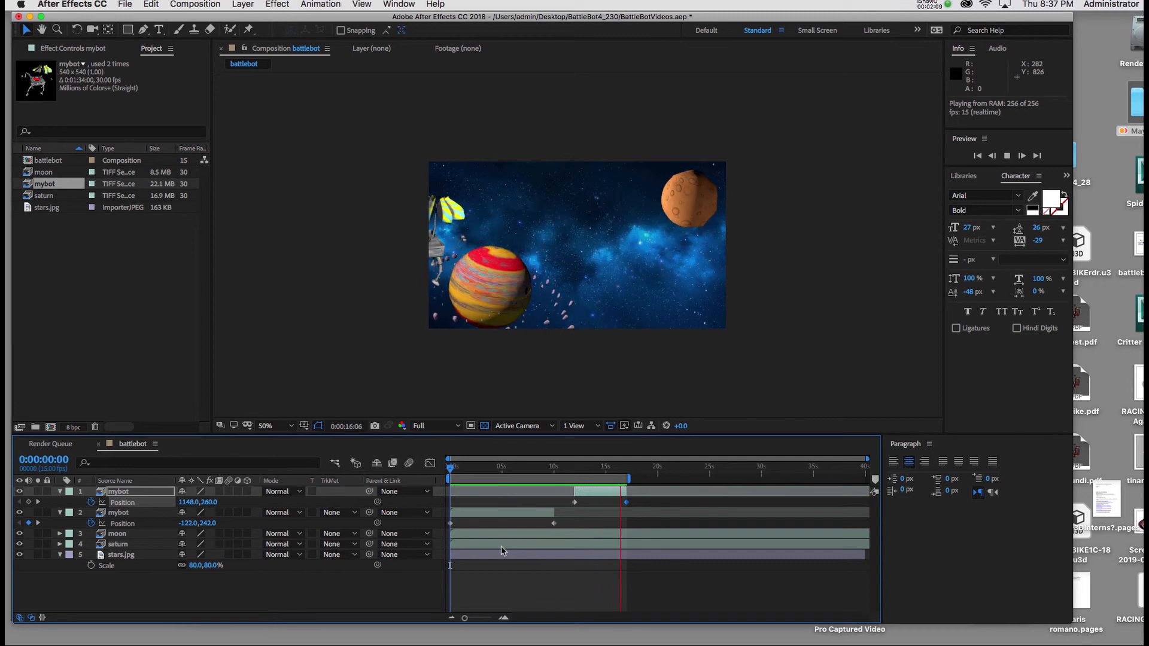
key("space")
left_click(168, 365)
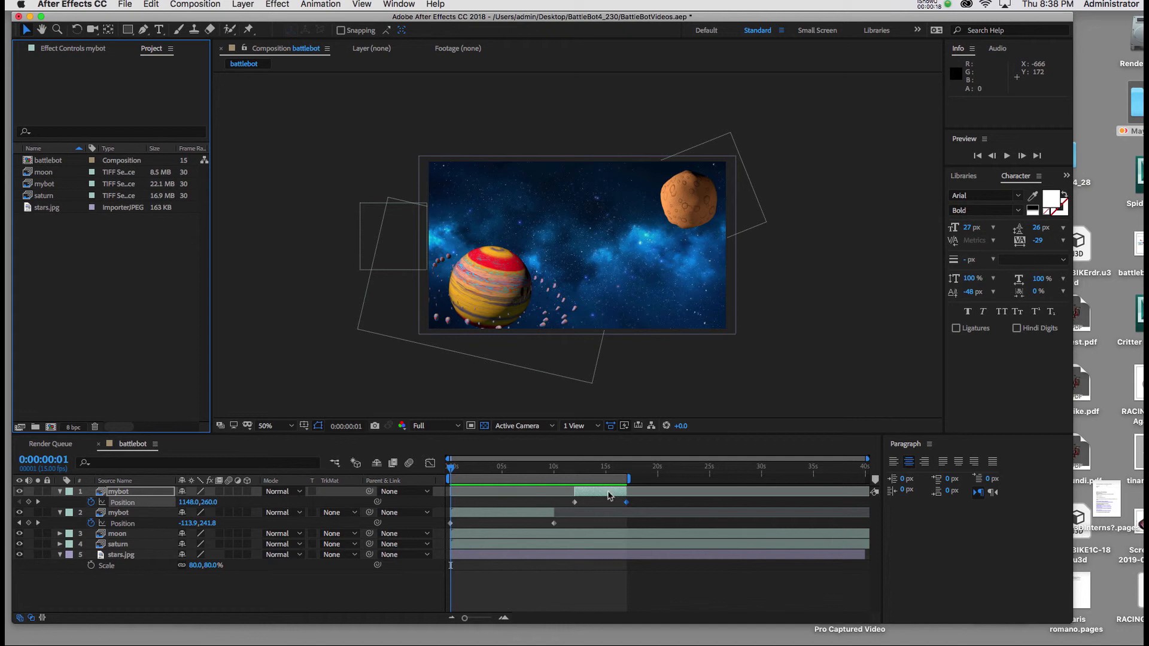
Step: At 19 seconds, add the mybot footage to the composition a third time and trim its layer start to that time
left_click(54, 465)
left_click(54, 465)
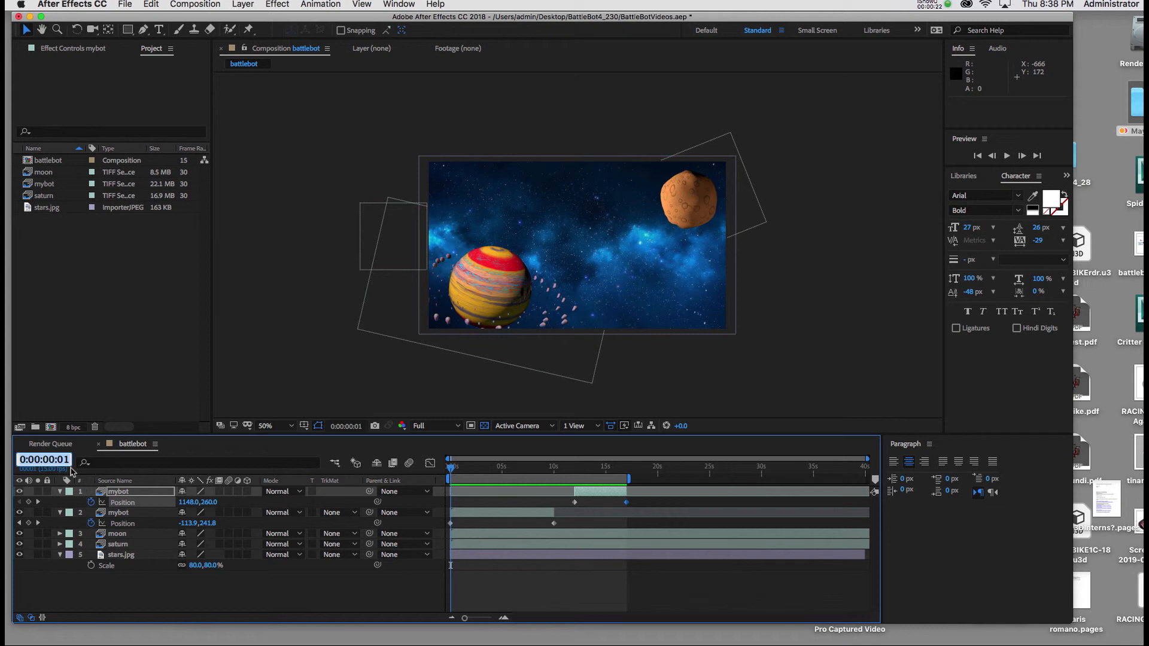
left_click(616, 496)
key("o")
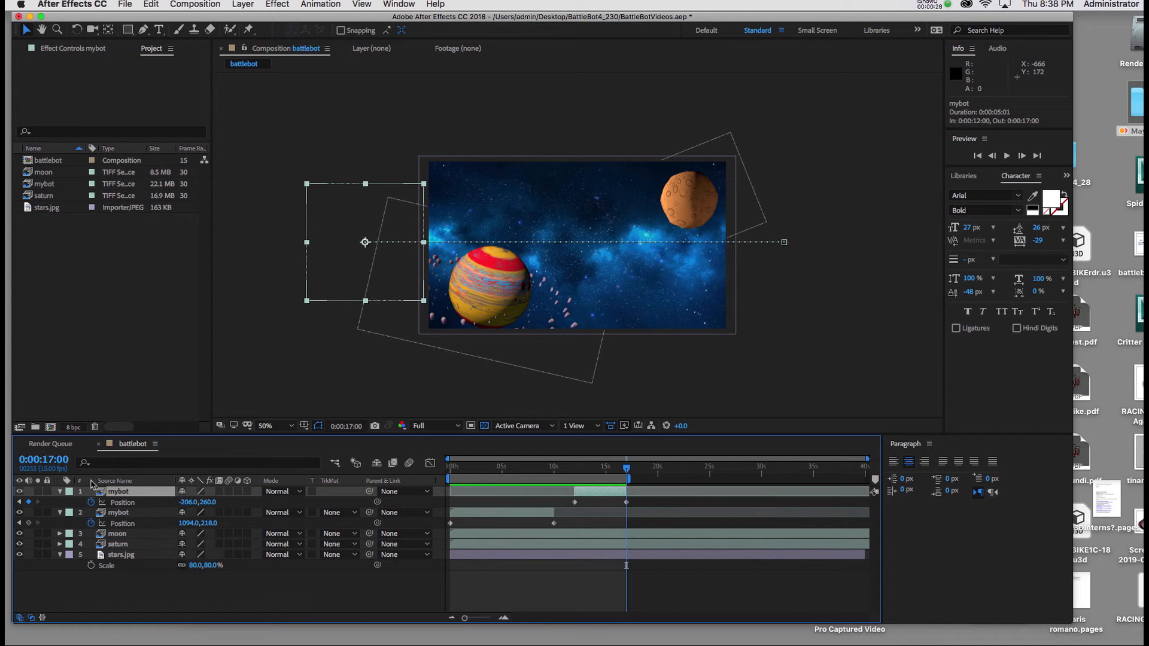
left_click(47, 460)
type("1900")
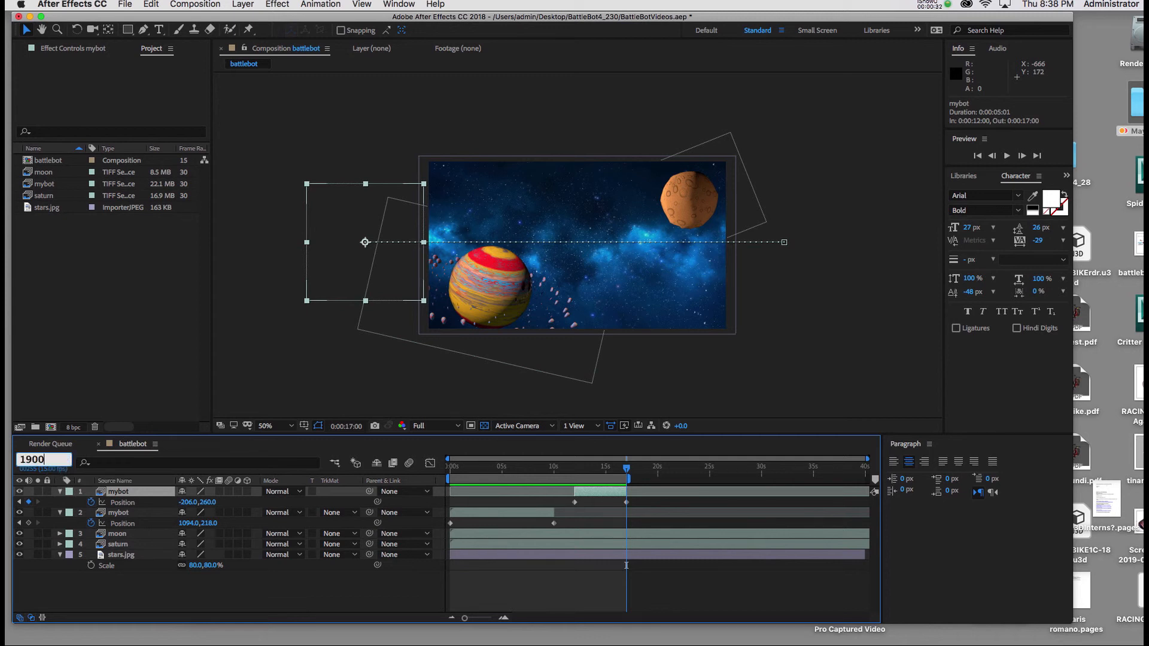
key("Return")
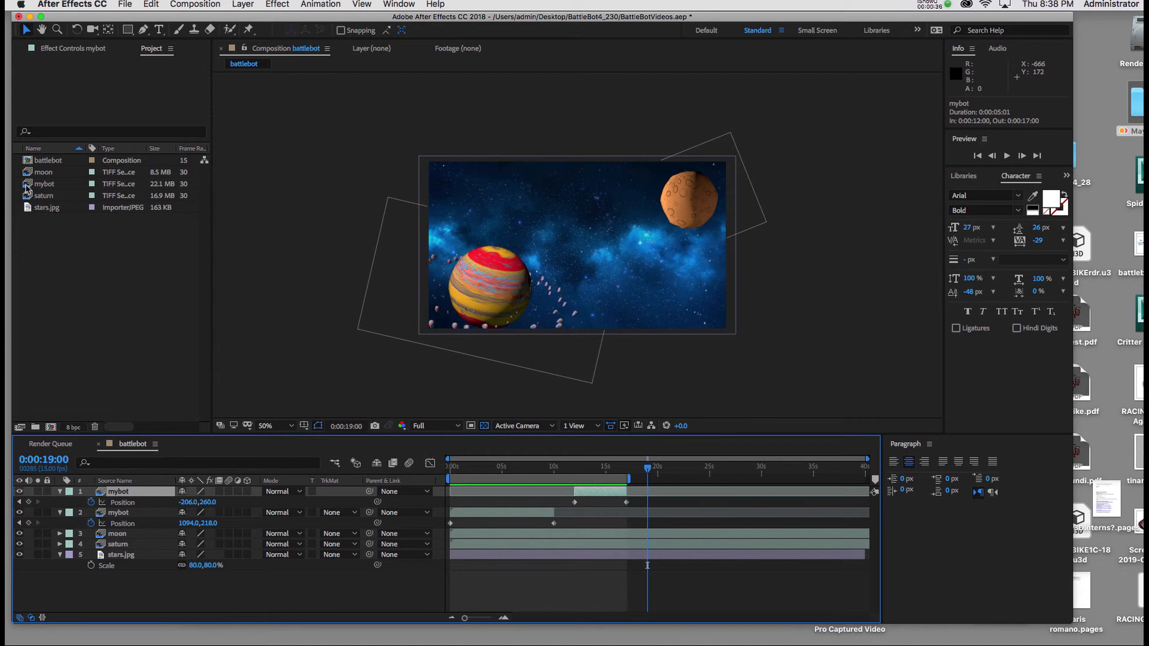
left_click_drag(27, 185, 546, 255)
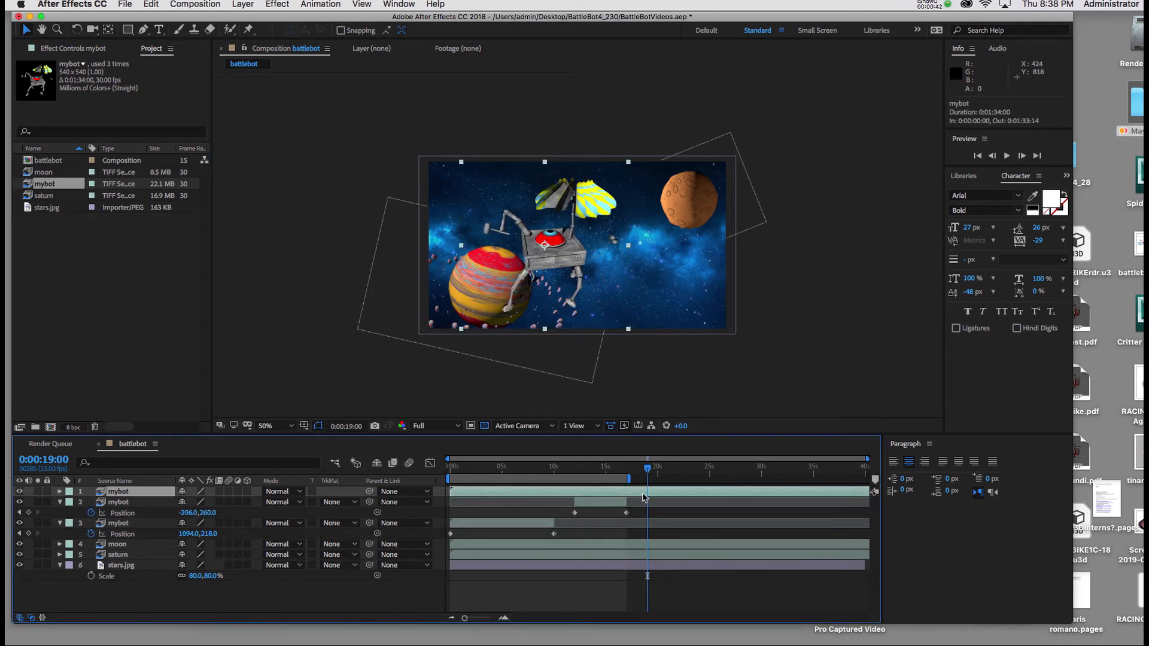
key("alt+bracketleft")
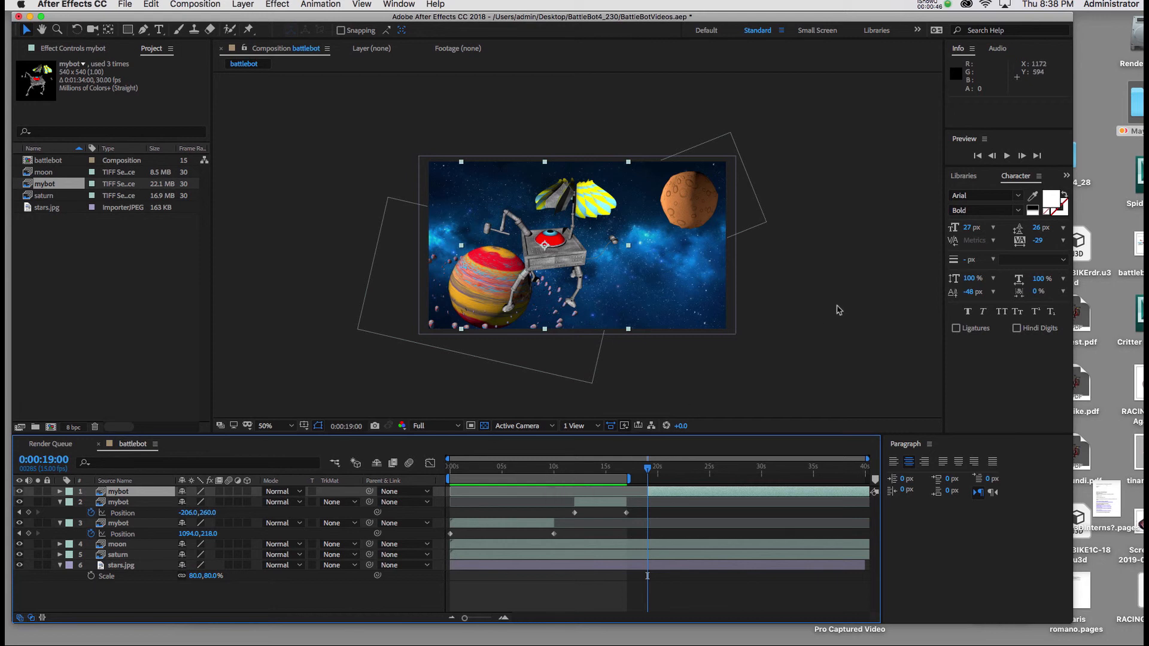
Step: Place the third mybot at about 396, 286 and mirror it horizontally with an unlinked Scale of -100, 100%
left_click(560, 259)
left_click_drag(560, 259, 586, 265)
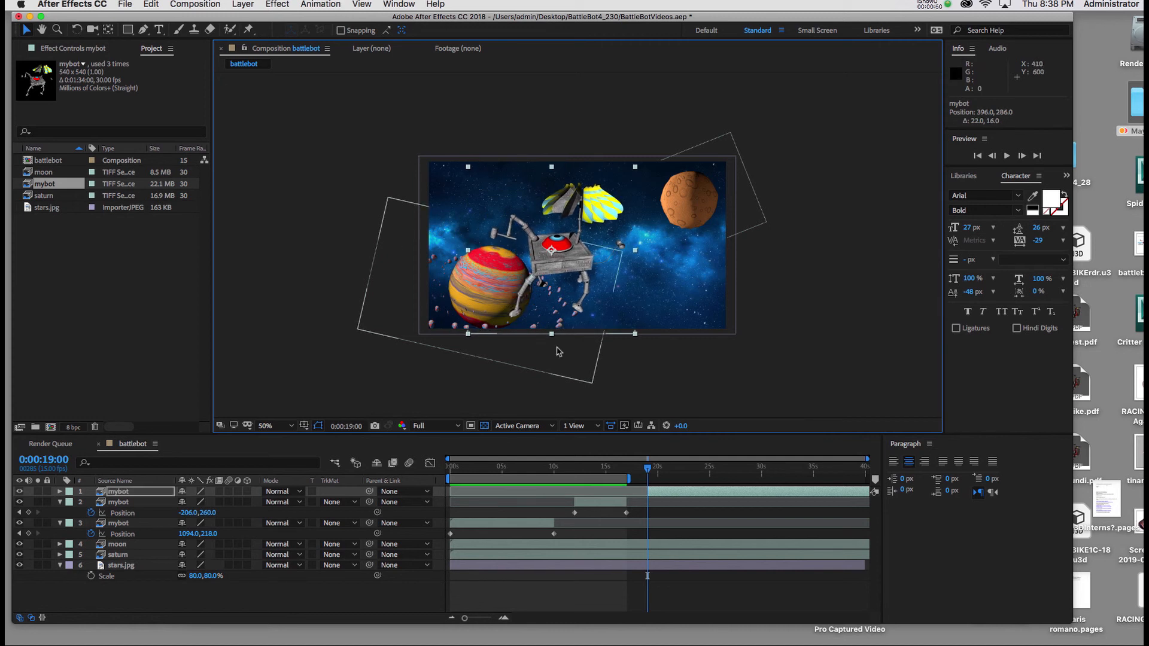
key("s")
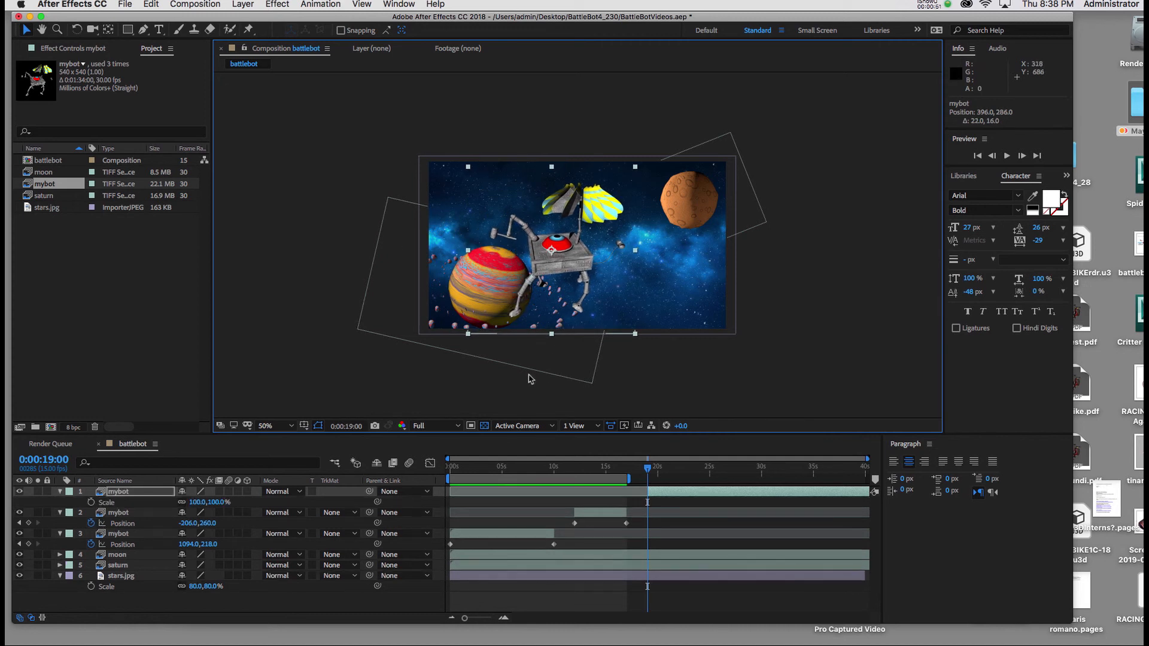
left_click(182, 507)
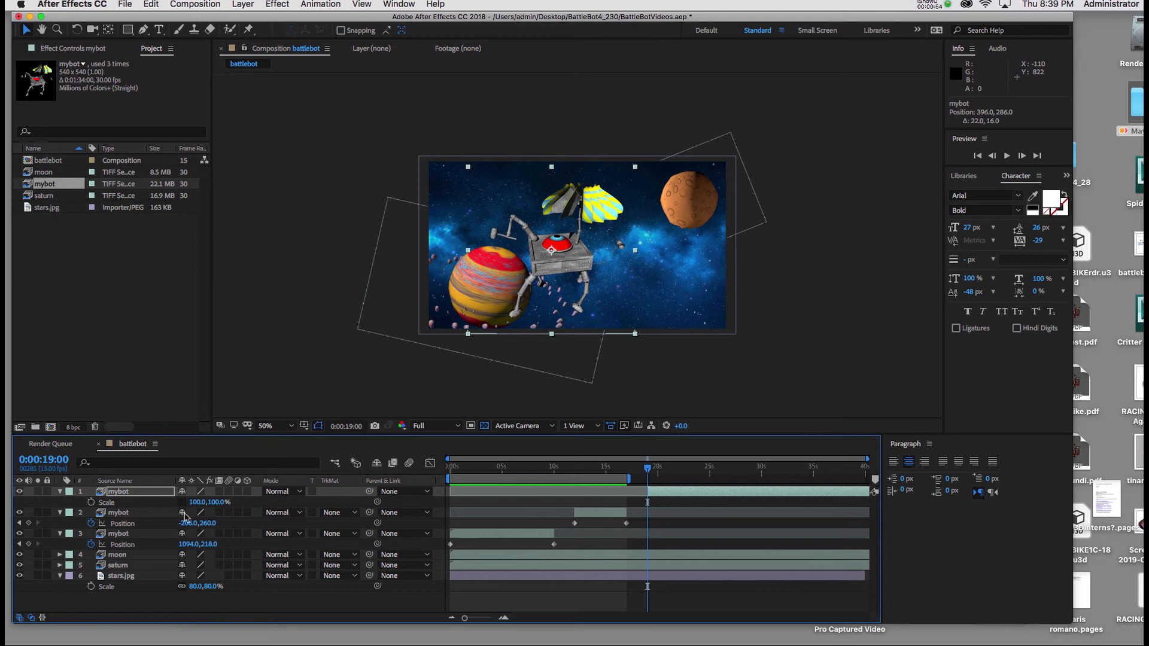
left_click(198, 502)
type("-100")
key("Return")
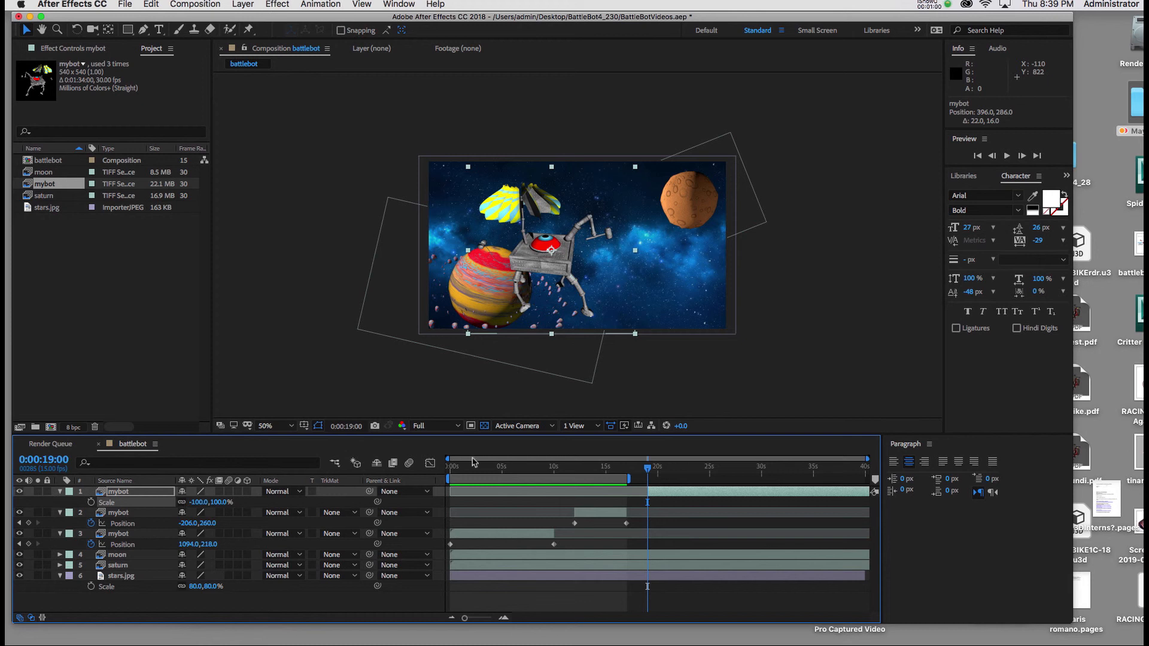
Step: Move the third mybot outside the frame's left edge to about -212, 276 and set a Position keyframe at 19 seconds
left_click_drag(542, 269, 354, 266)
mouse_move(349, 267)
left_mouse_down()
mouse_move(392, 266)
mouse_move(368, 266)
left_mouse_up()
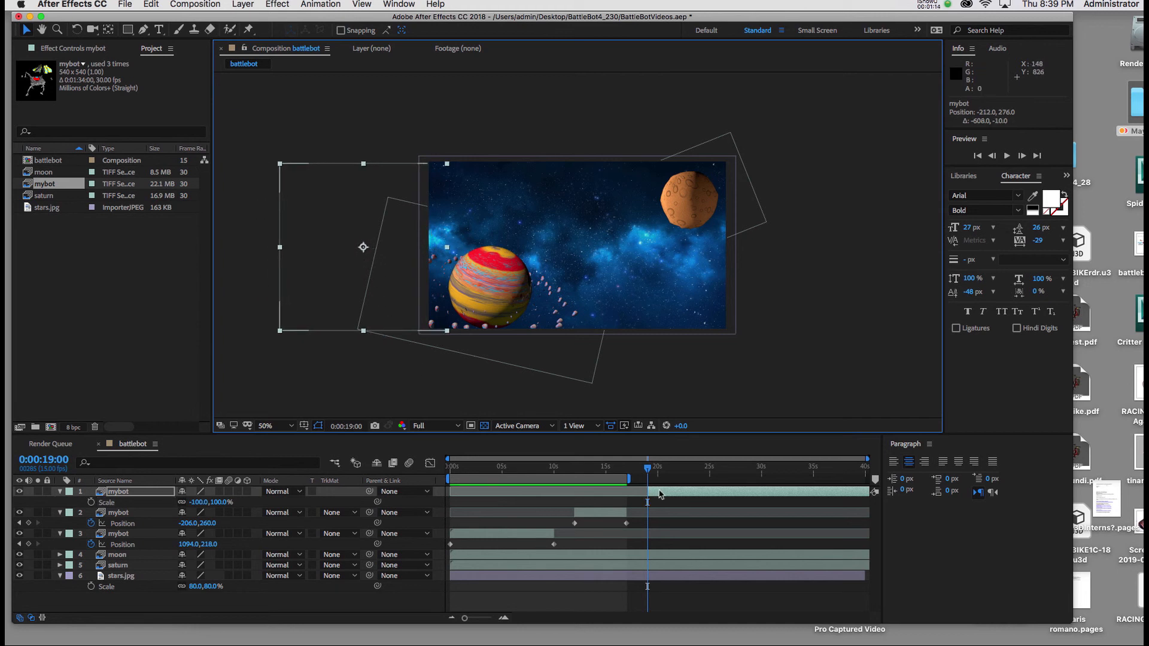
key("p")
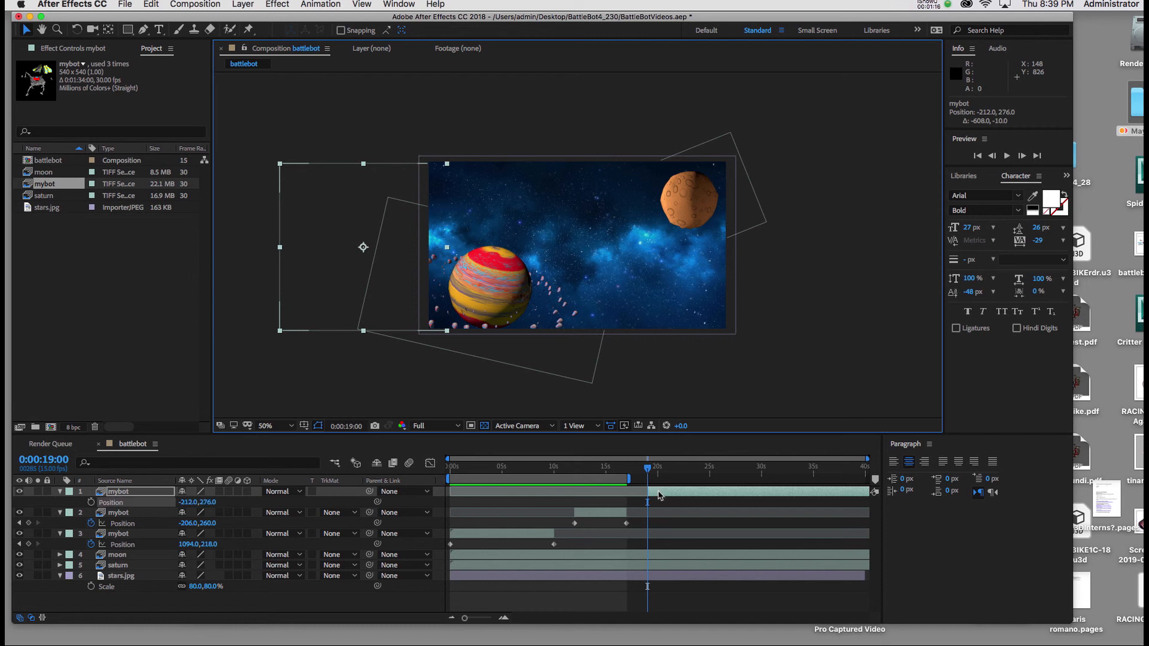
left_click(91, 502)
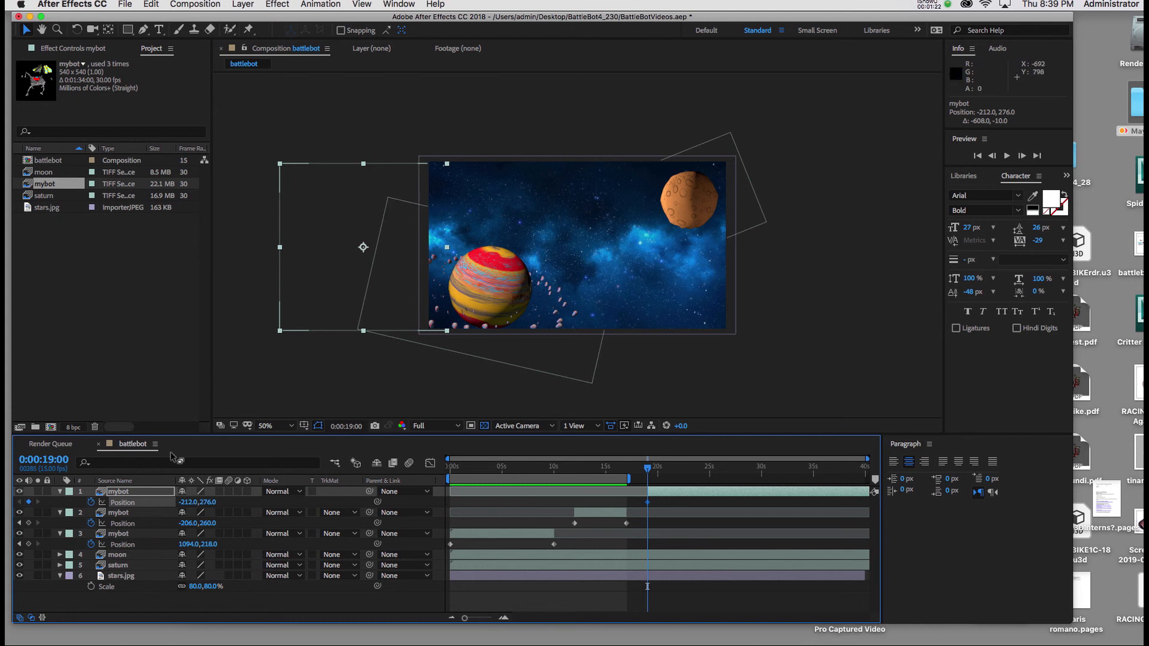
Step: At 21 seconds, bring the third mybot into the frame to about 394, 286 for a second Position keyframe
left_click(51, 464)
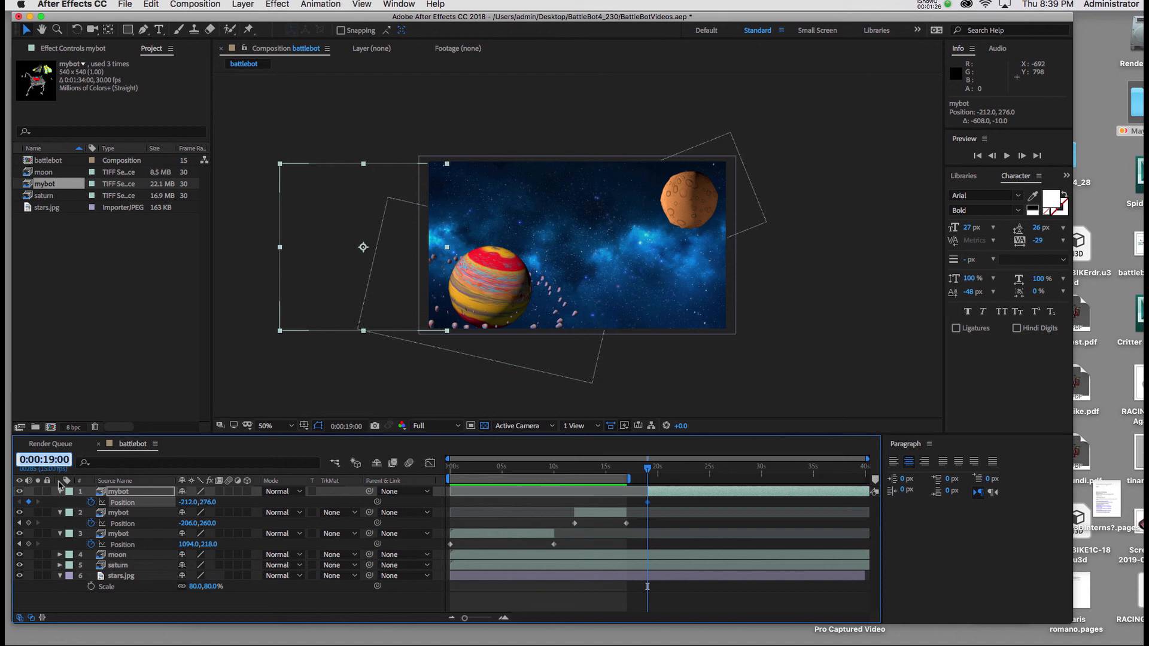
type("2")
type("1:00")
key("Return")
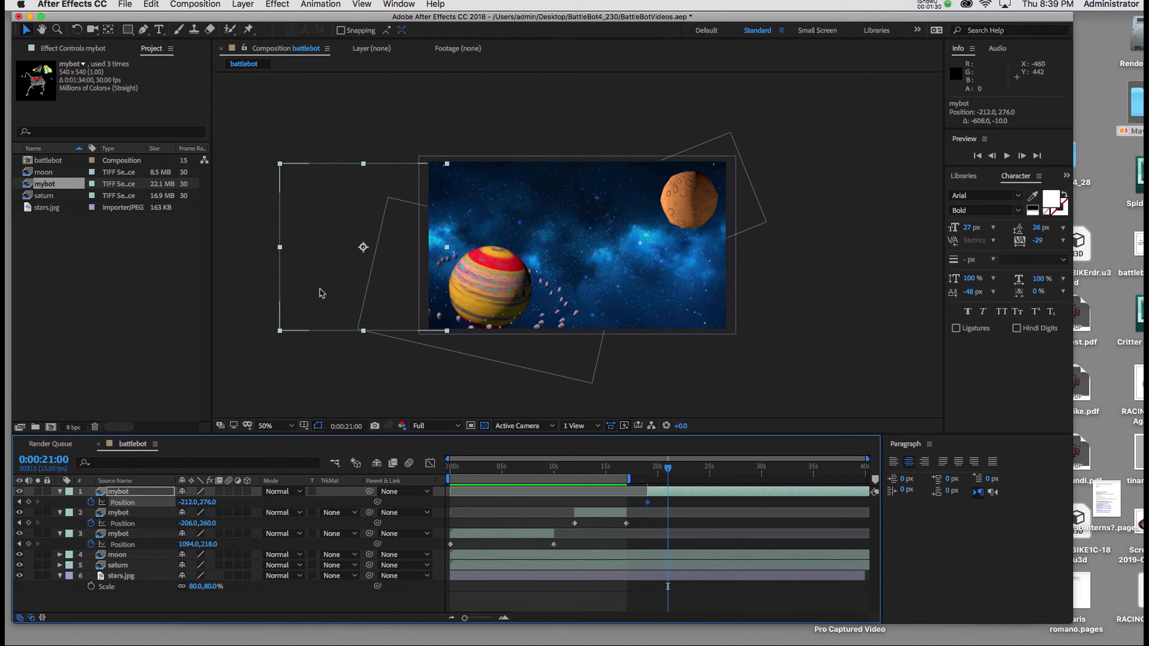
left_click_drag(328, 290, 516, 293)
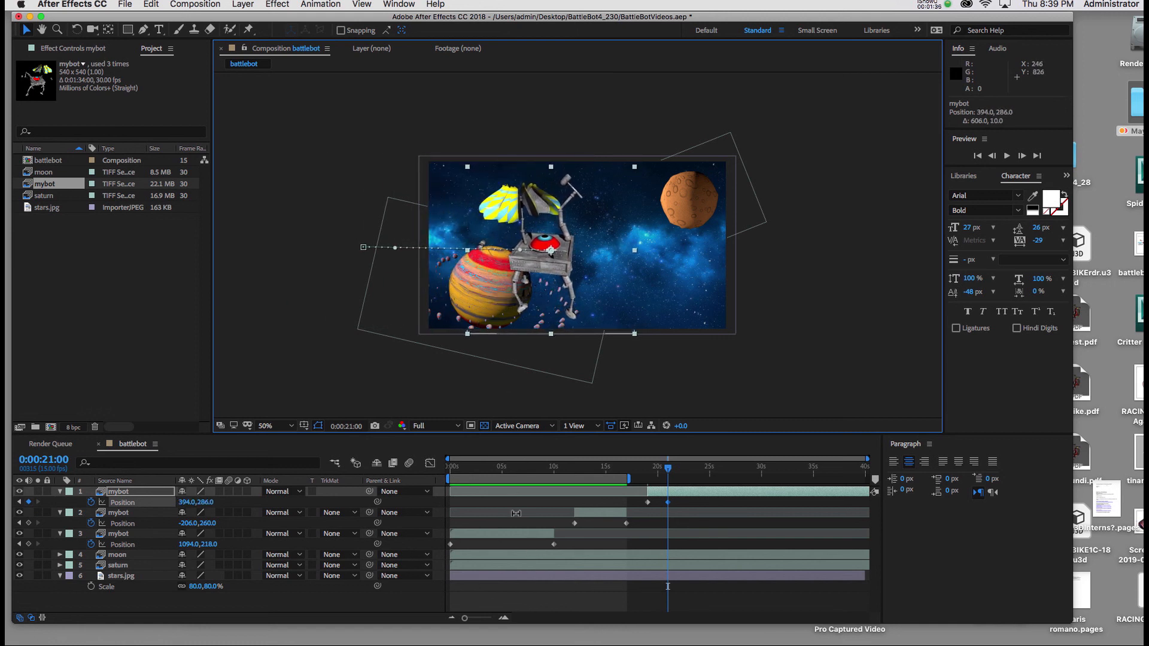
Step: Extend the work area's end to about 22 seconds and collapse the properties of all three mybot layers
left_click_drag(631, 480, 682, 481)
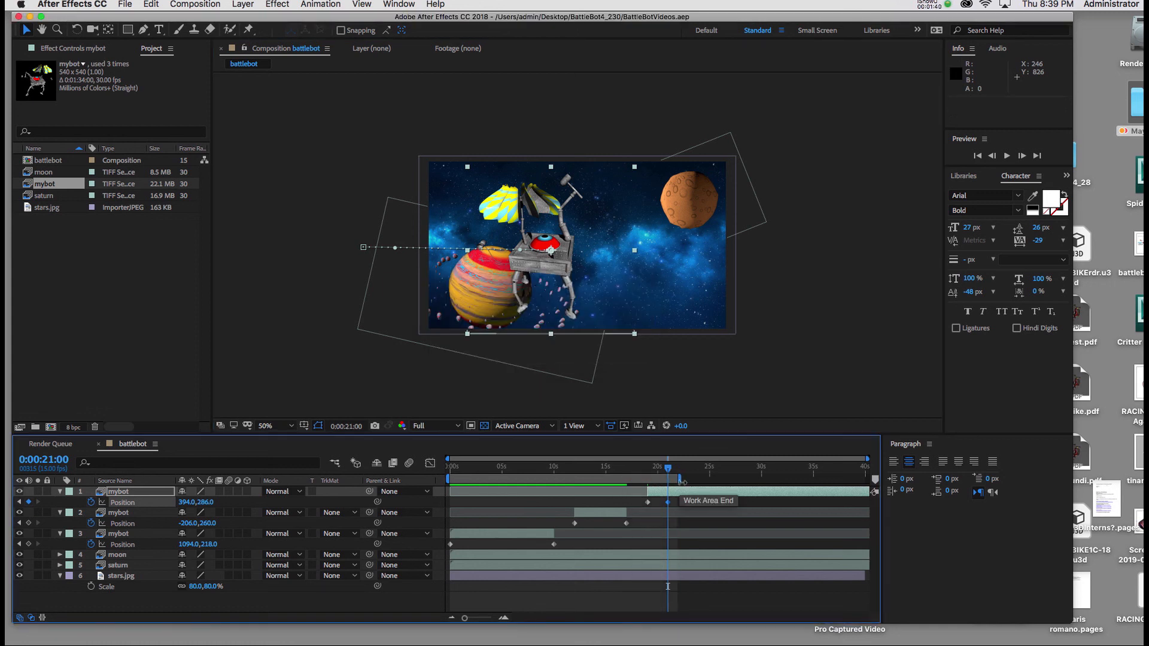
left_click(60, 492)
left_click(60, 502)
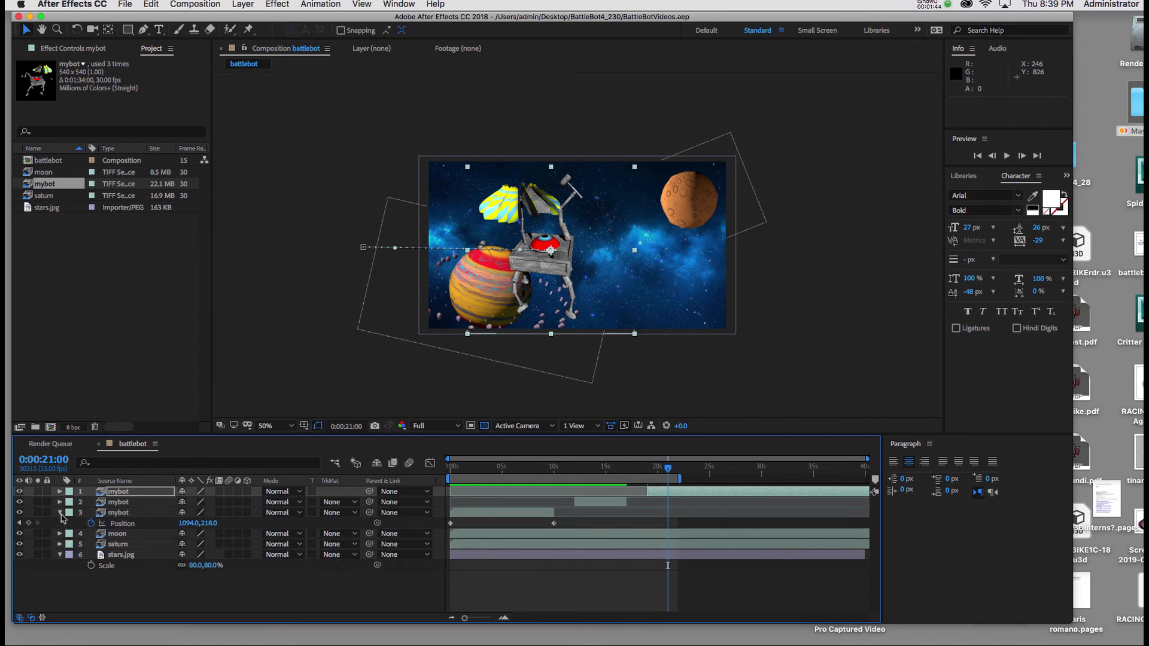
left_click(60, 513)
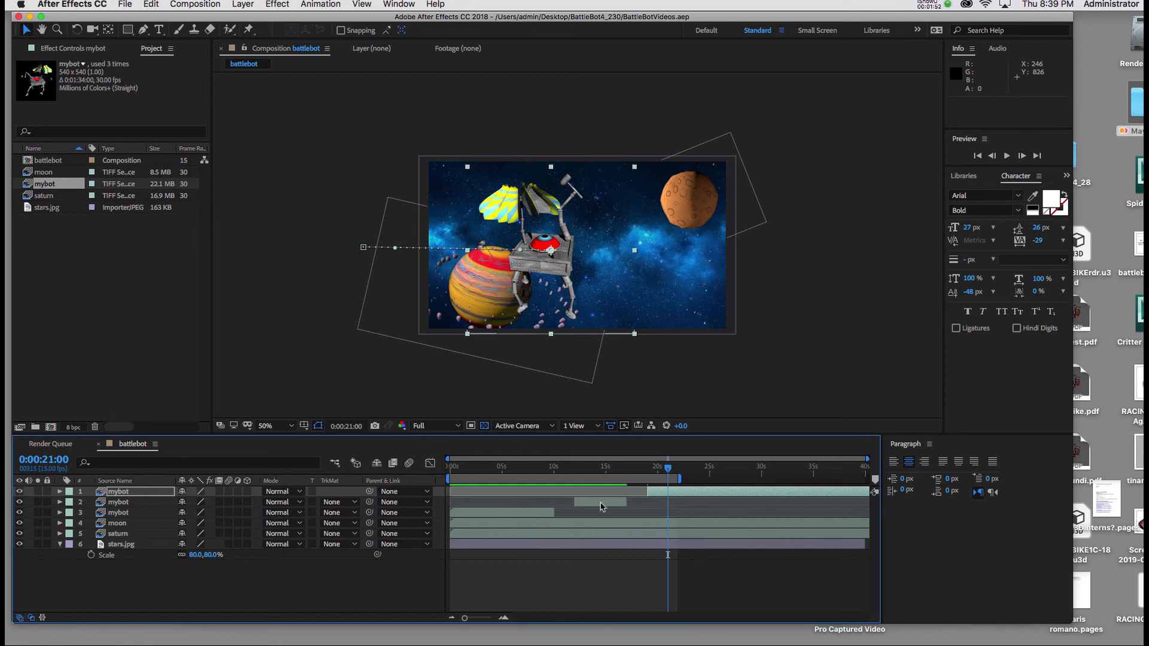
Step: Select all three mybot layers and open the label color choices for them
left_click(603, 506, "shift")
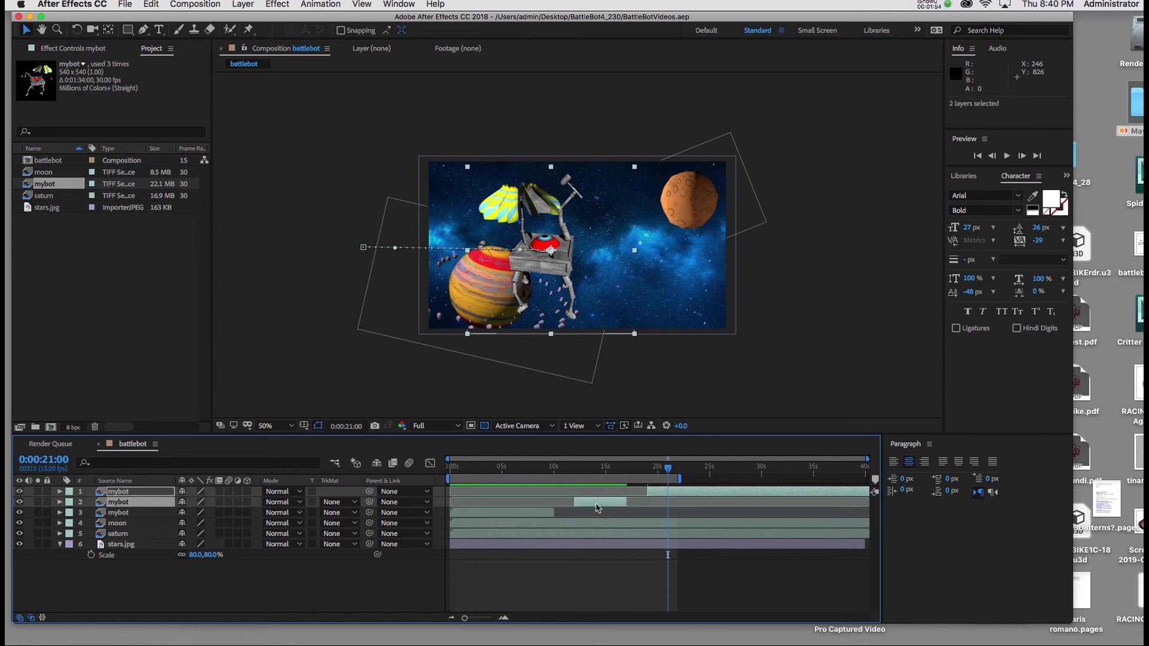
left_click(541, 514, "shift")
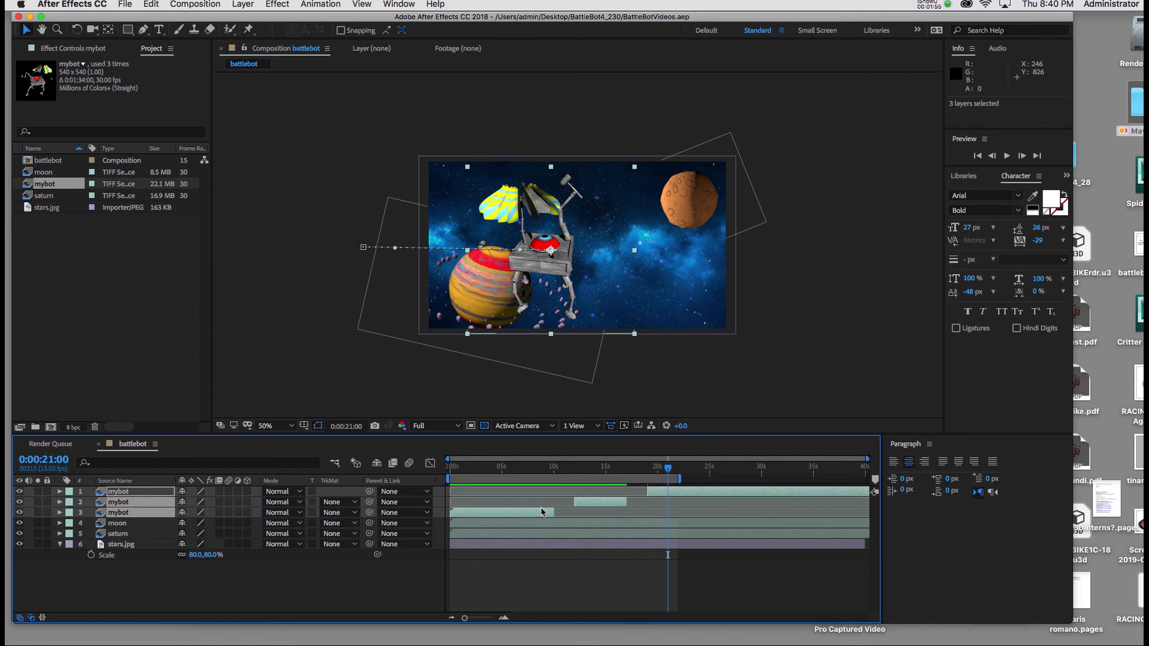
left_click(70, 492)
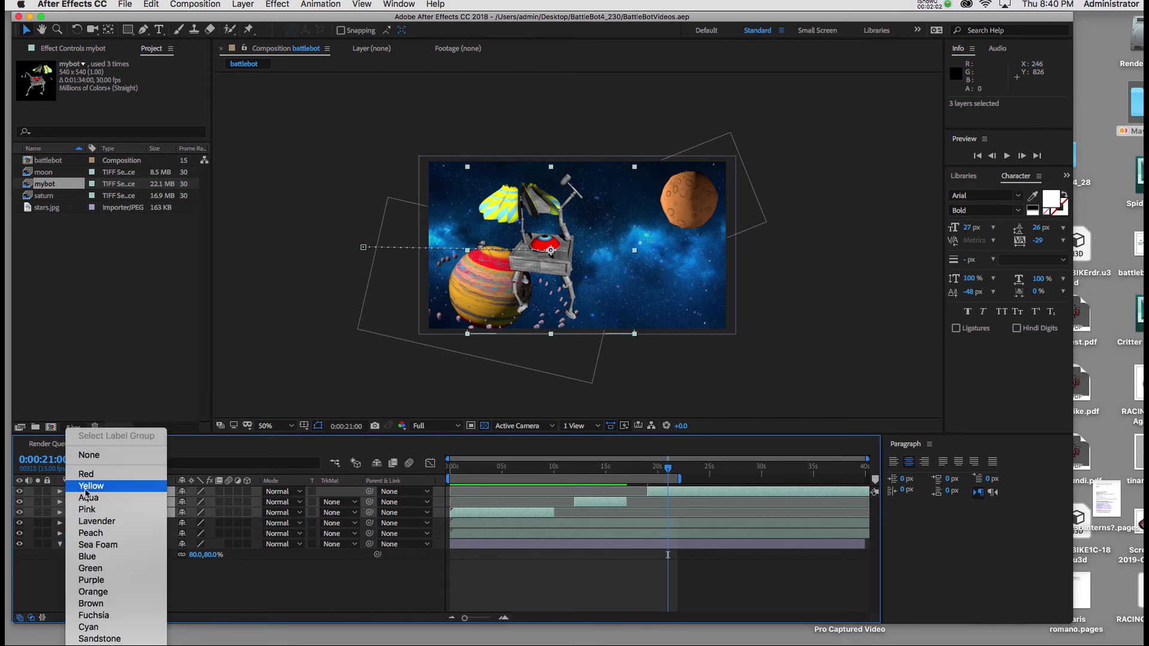